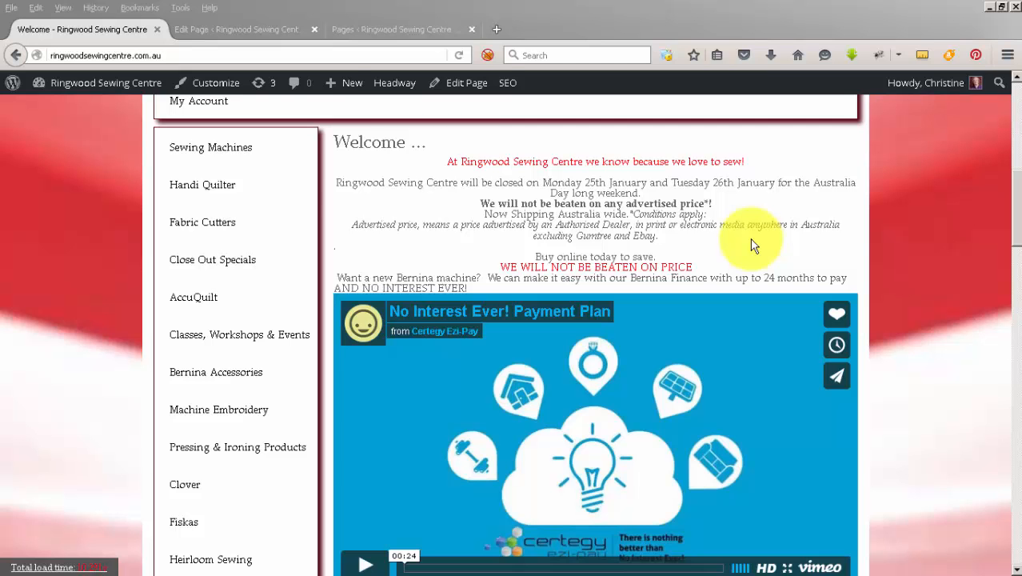
Examine the HTML source of the Welcome page in its page editor, from the opening heading through to the closing finance paragraph.
left_click(235, 32)
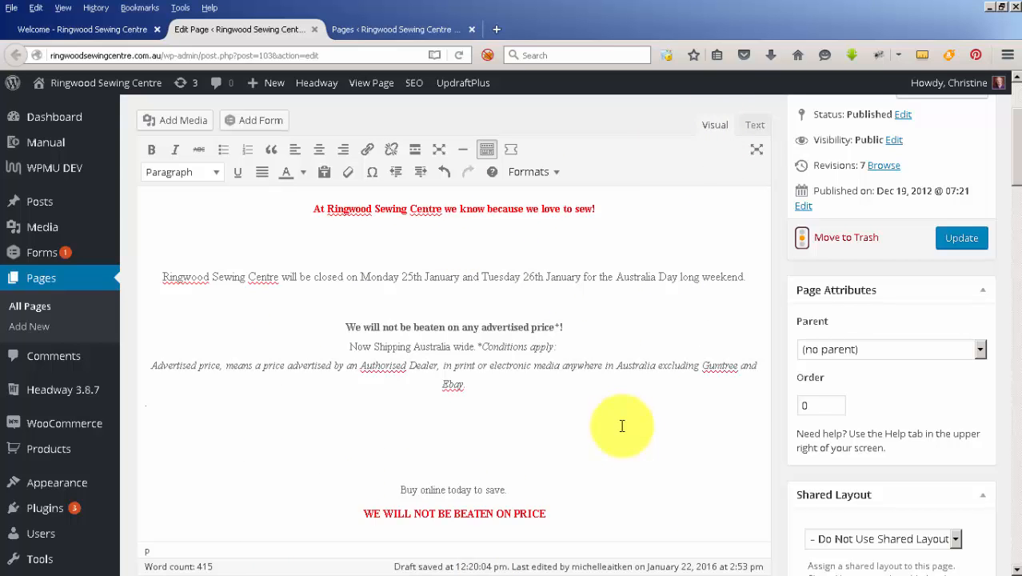
left_click(756, 125)
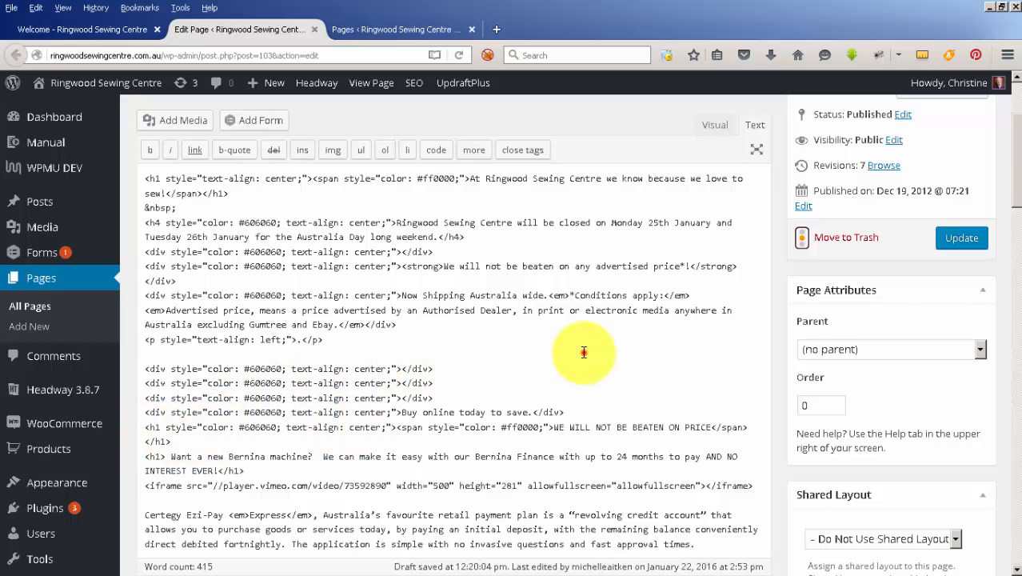
scroll(563, 348, "down", 4)
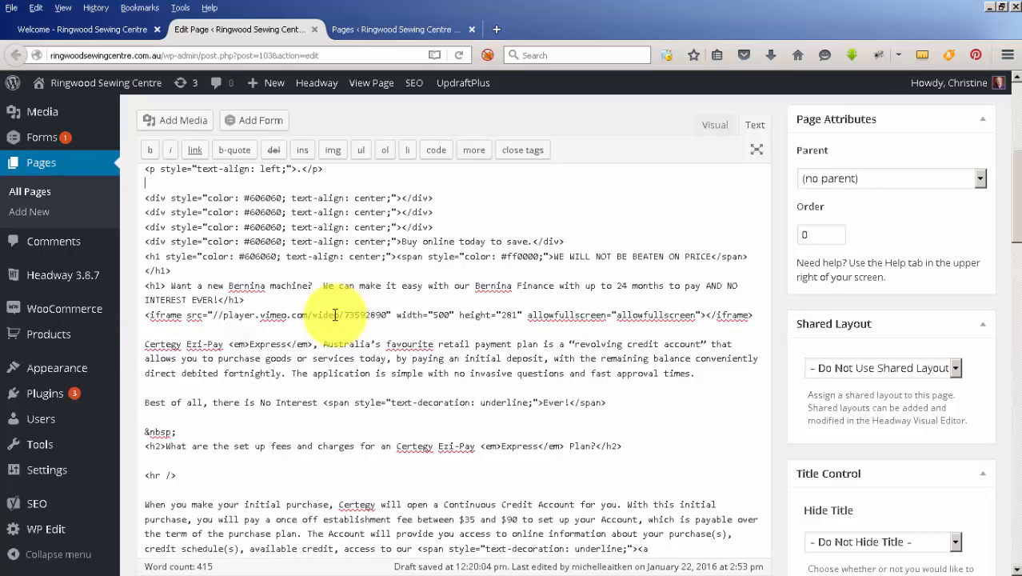
scroll(336, 314, "down", 5)
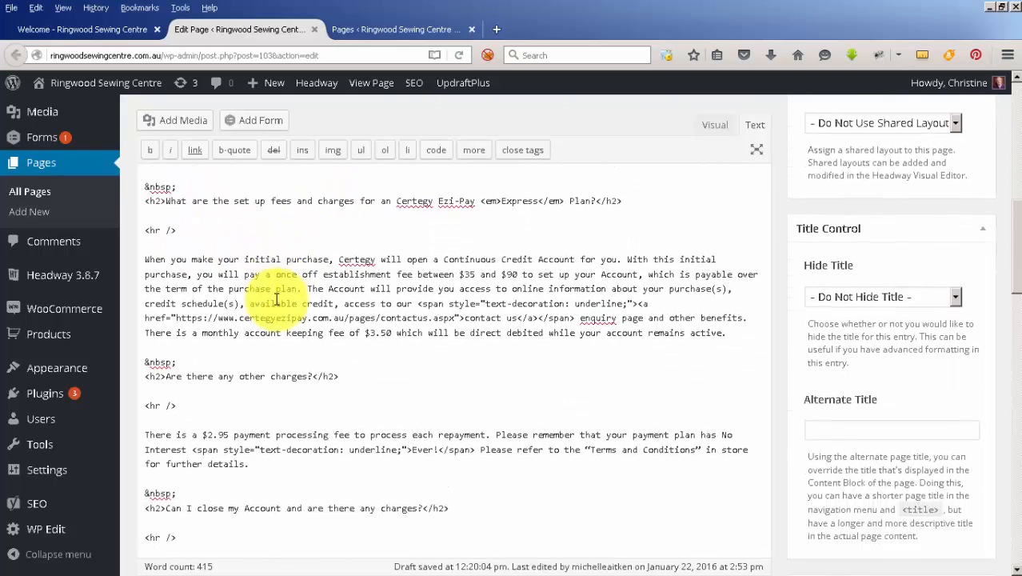
scroll(388, 302, "down", 6)
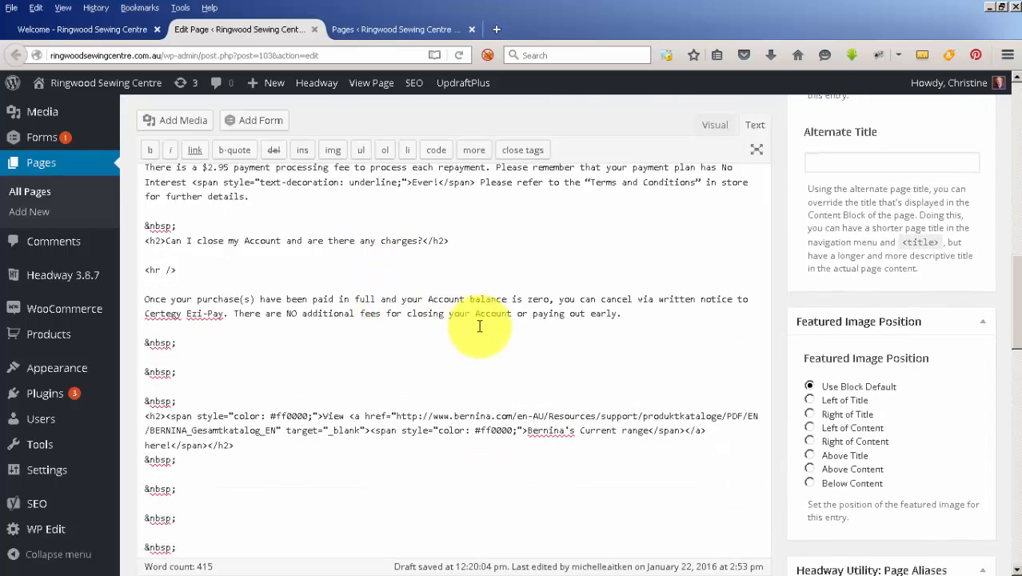
scroll(480, 327, "down", 4)
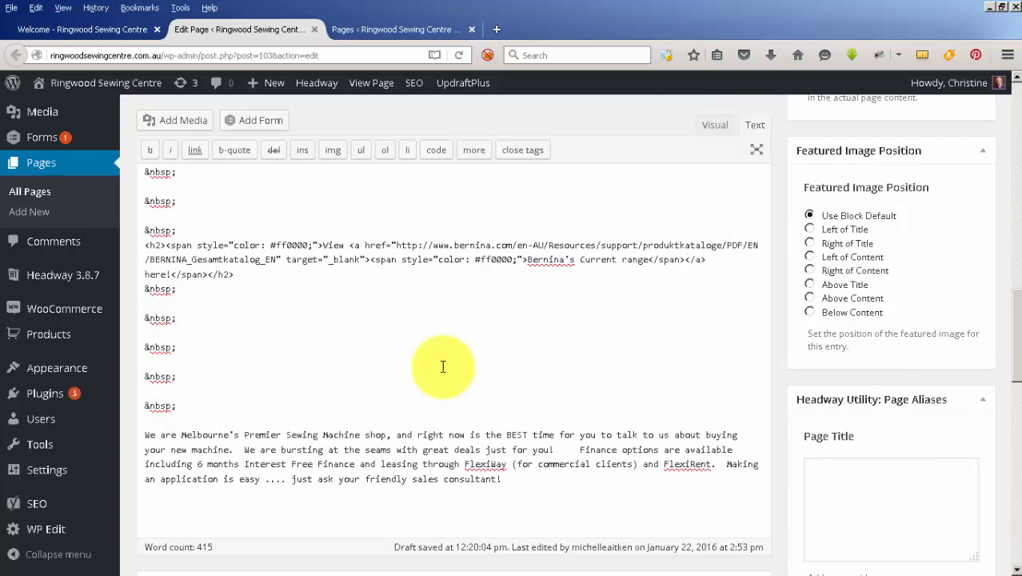
scroll(442, 367, "up", 20)
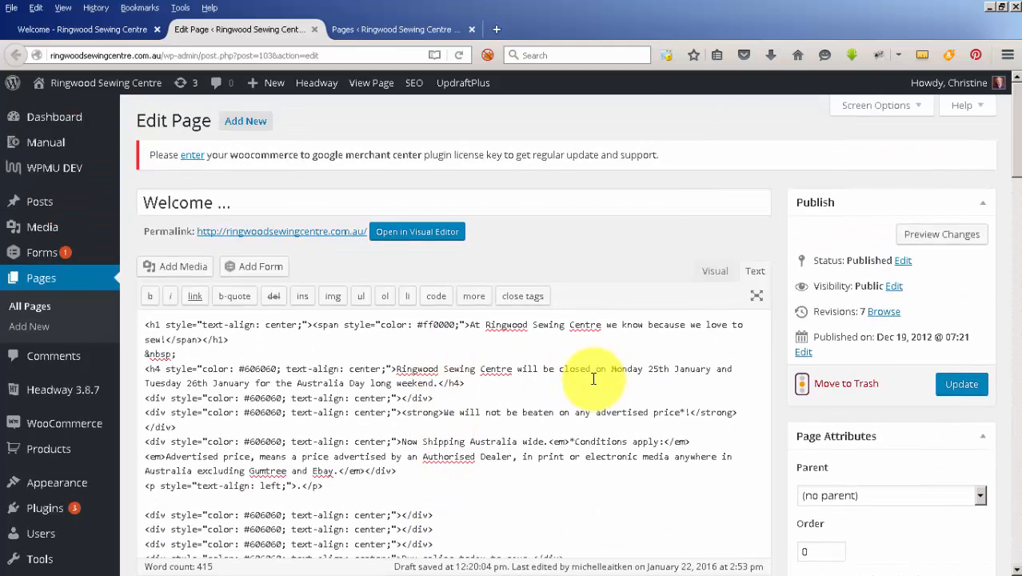
Copy the Welcome page's entire content from the visual view and paste it into a blank Notepad document to strip its formatting.
left_click(720, 274)
left_click(653, 367)
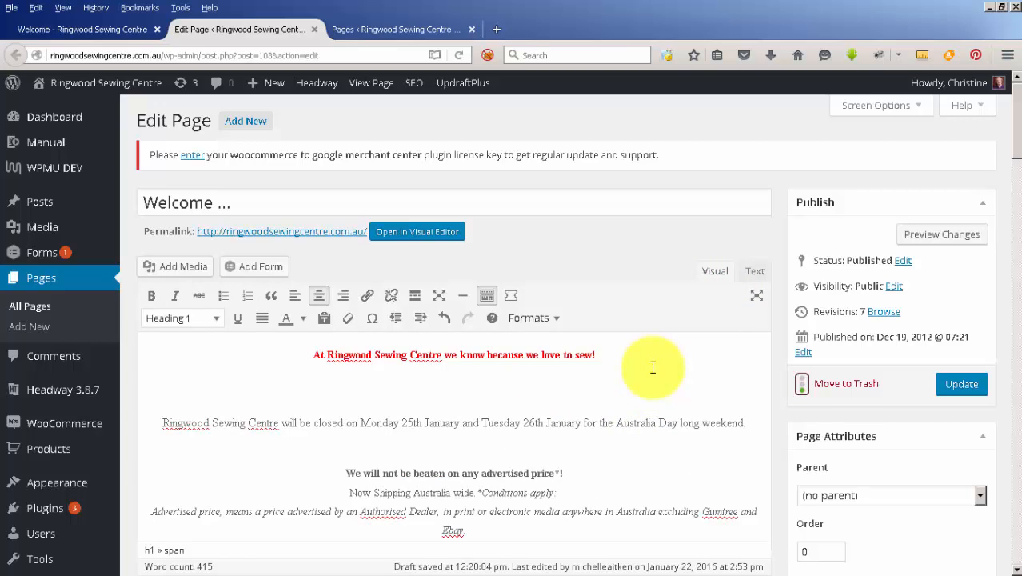
key("ctrl+a")
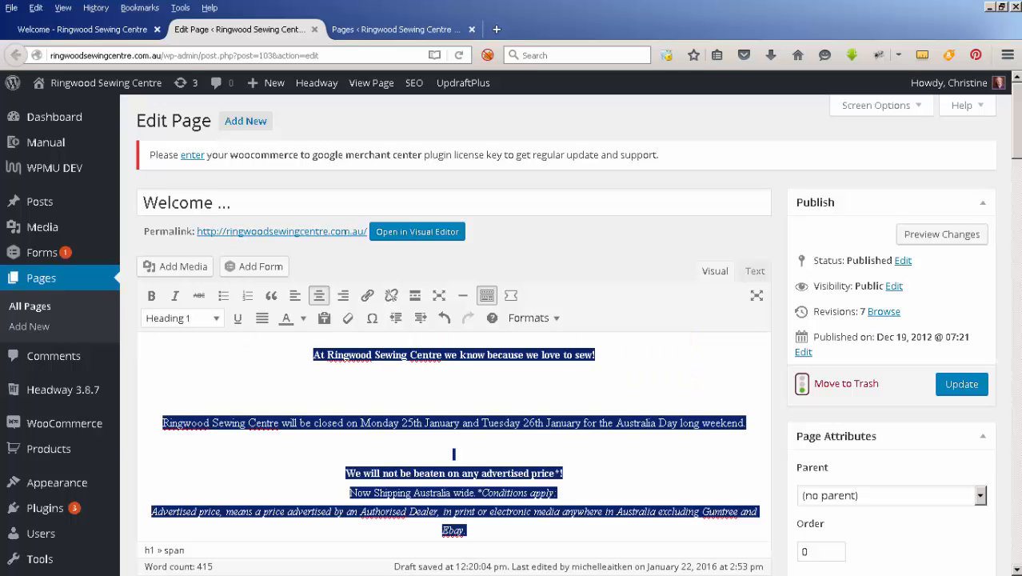
left_click_drag(2, 60, 588, 32)
left_click(301, 73)
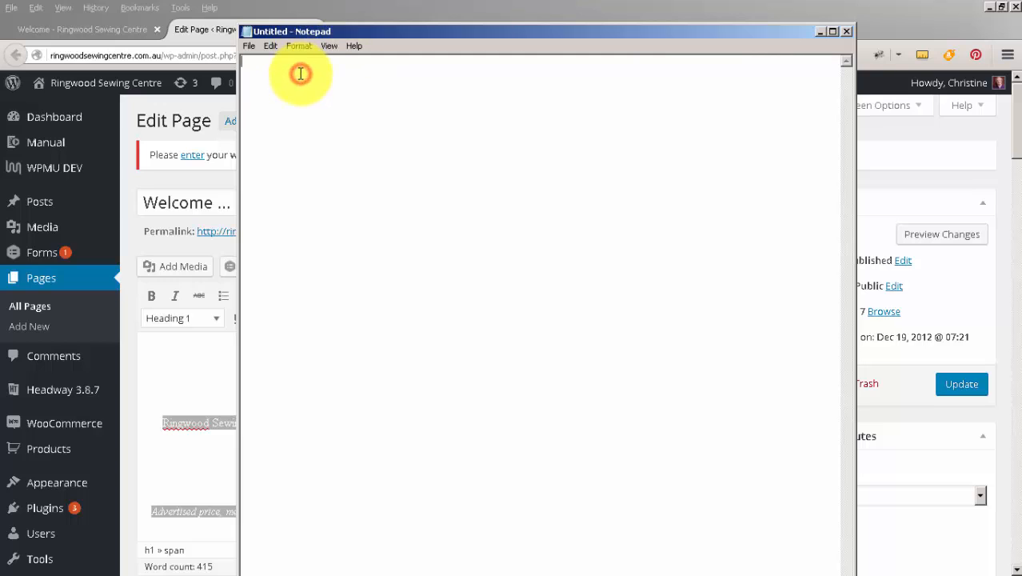
key("ctrl+v")
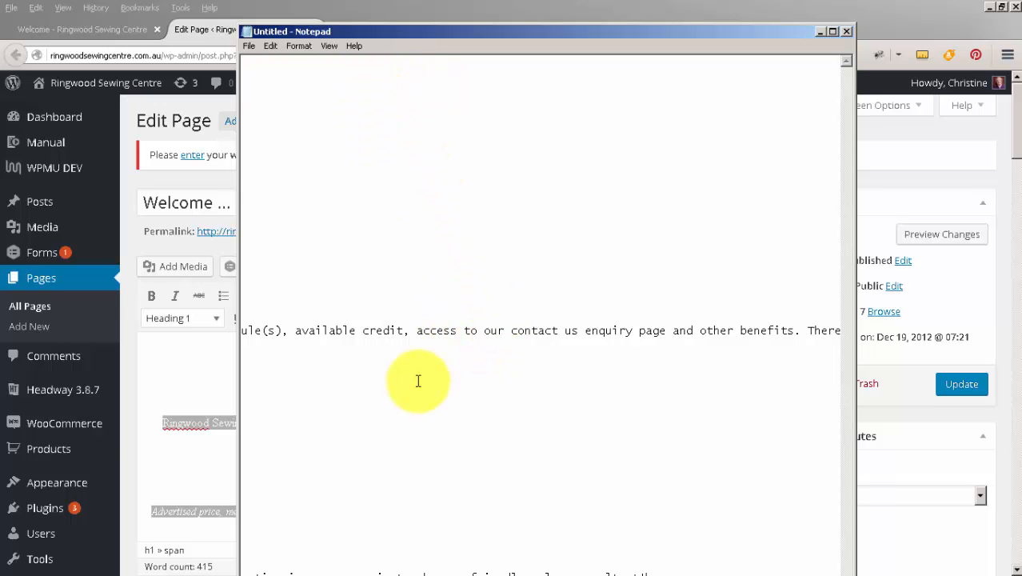
Copy all of the plain text from the Notepad document and return to the page editor in the browser.
left_click(410, 331)
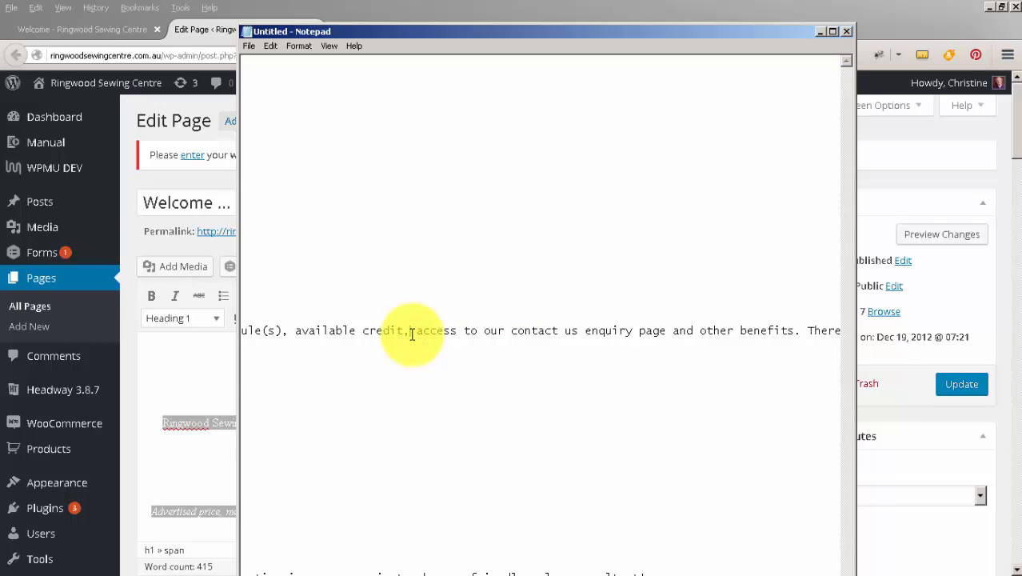
key("Home")
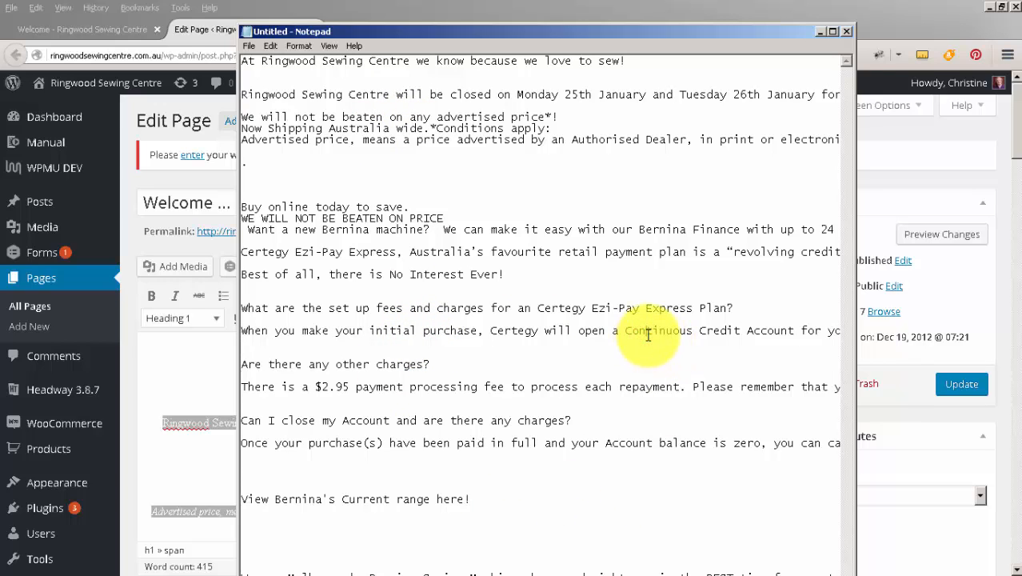
key("shift+End")
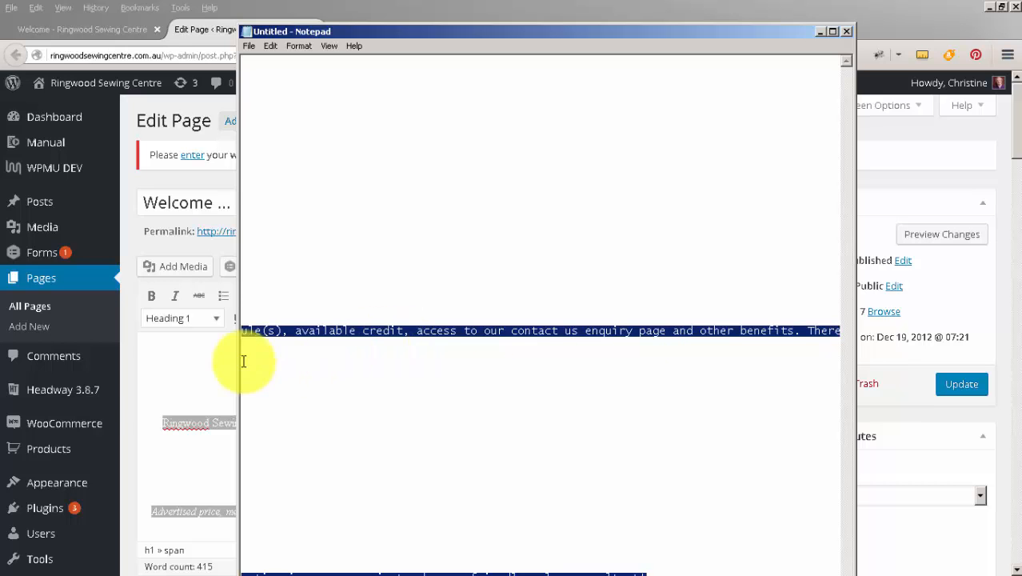
left_click(163, 368)
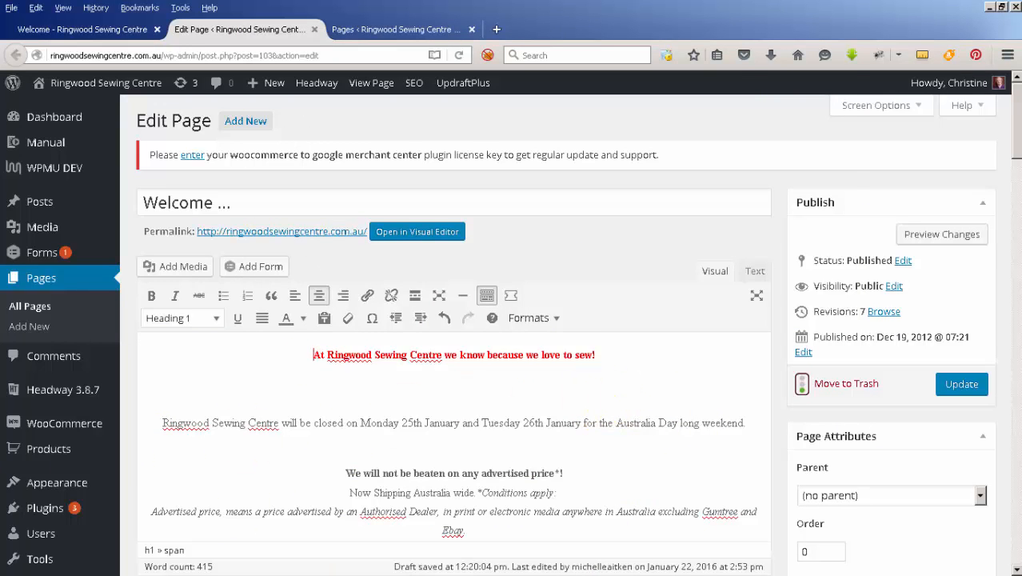
key("alt+Tab")
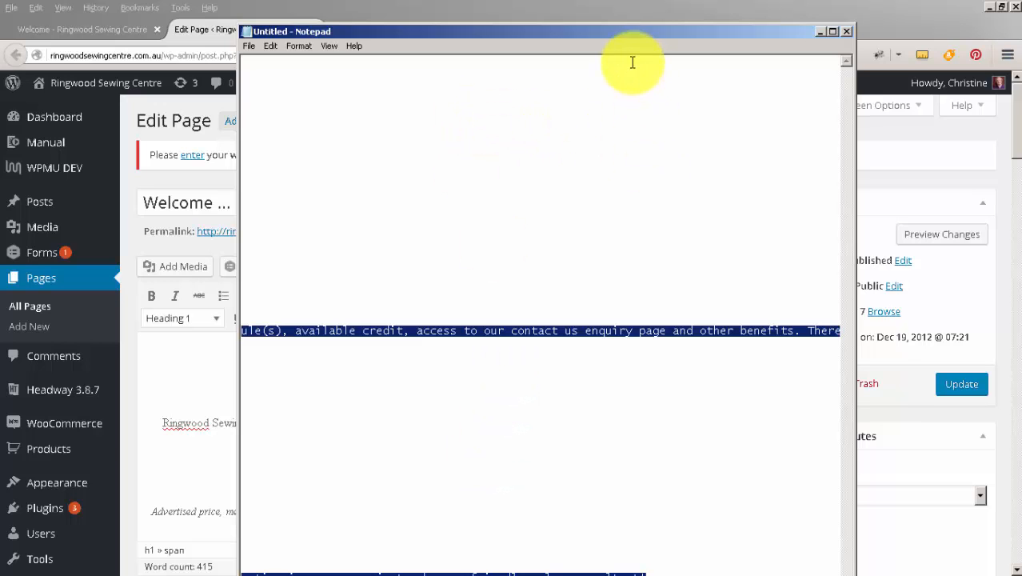
left_click(606, 16)
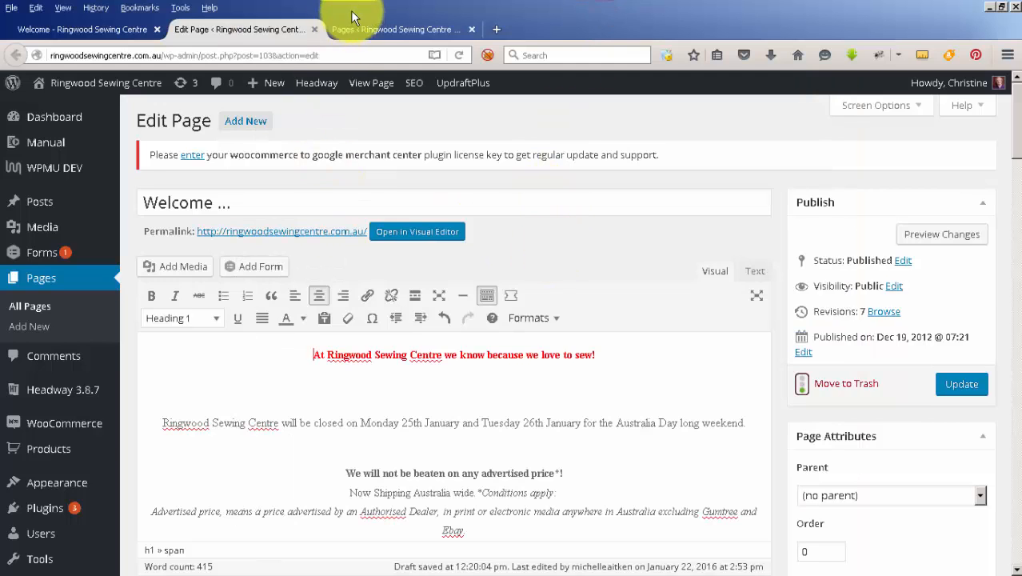
Add a new page with a test title and paste the copied plain text into its body.
left_click(380, 31)
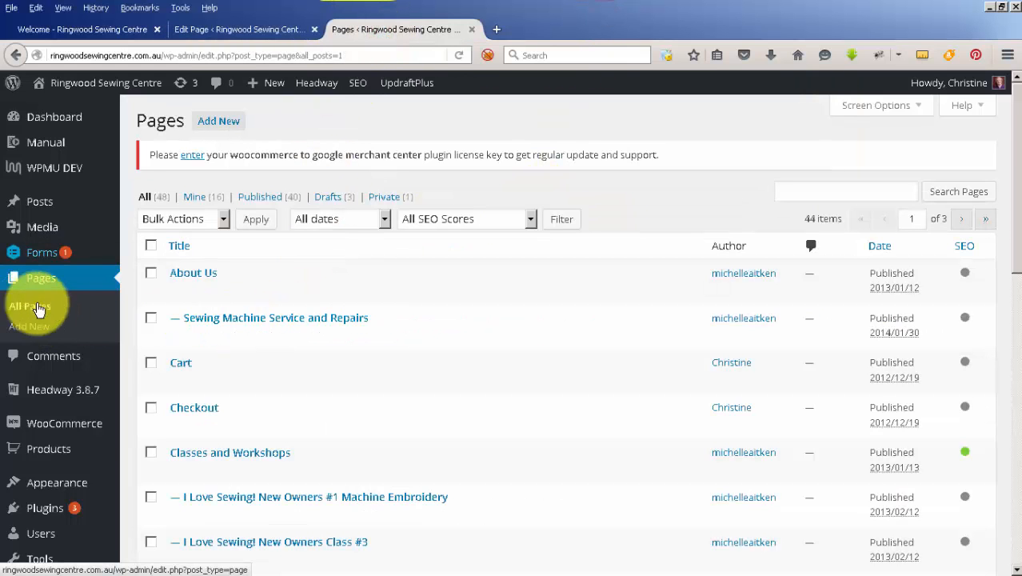
left_click(230, 121)
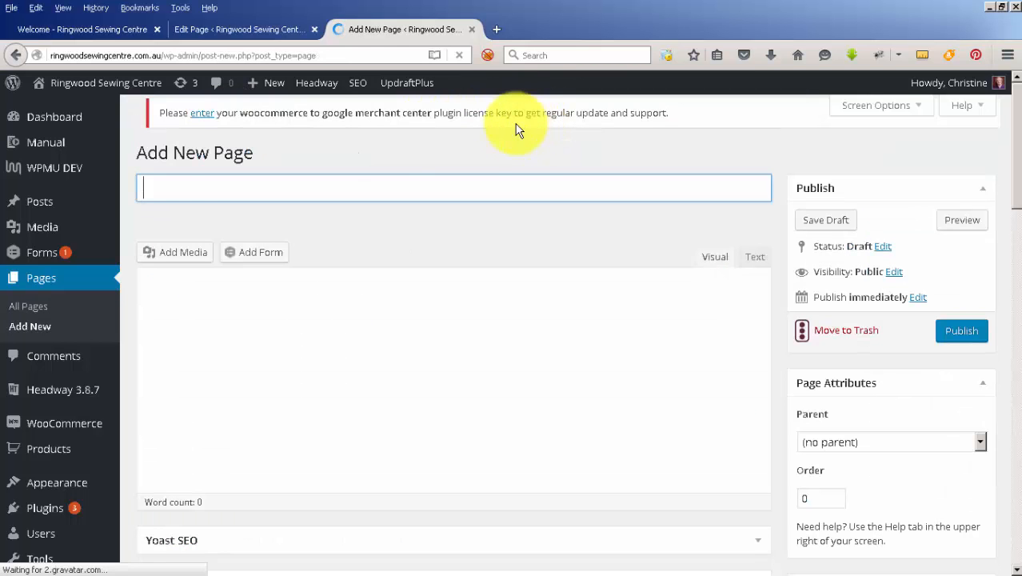
left_click(268, 202)
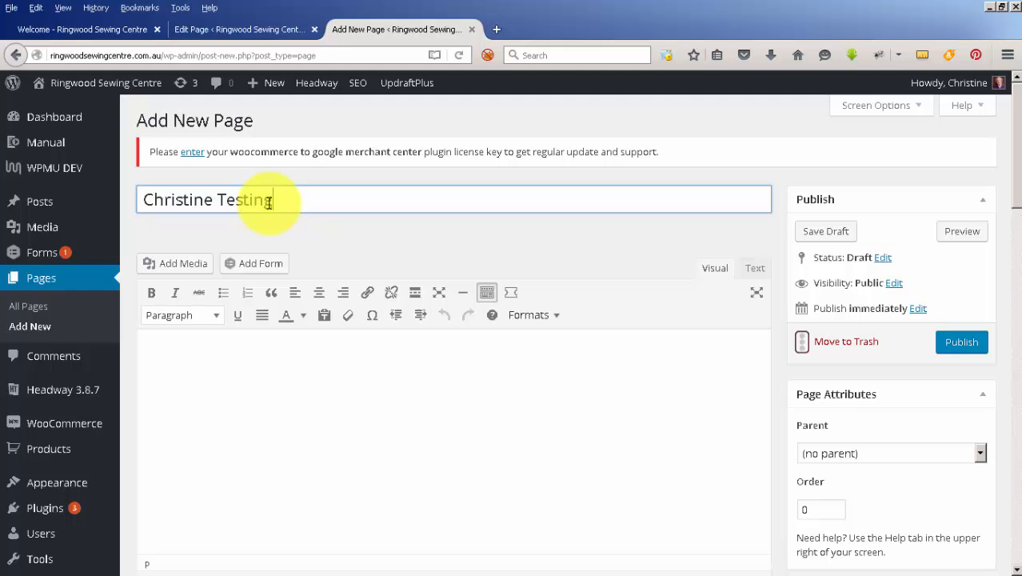
left_click(533, 357)
key("ctrl+v")
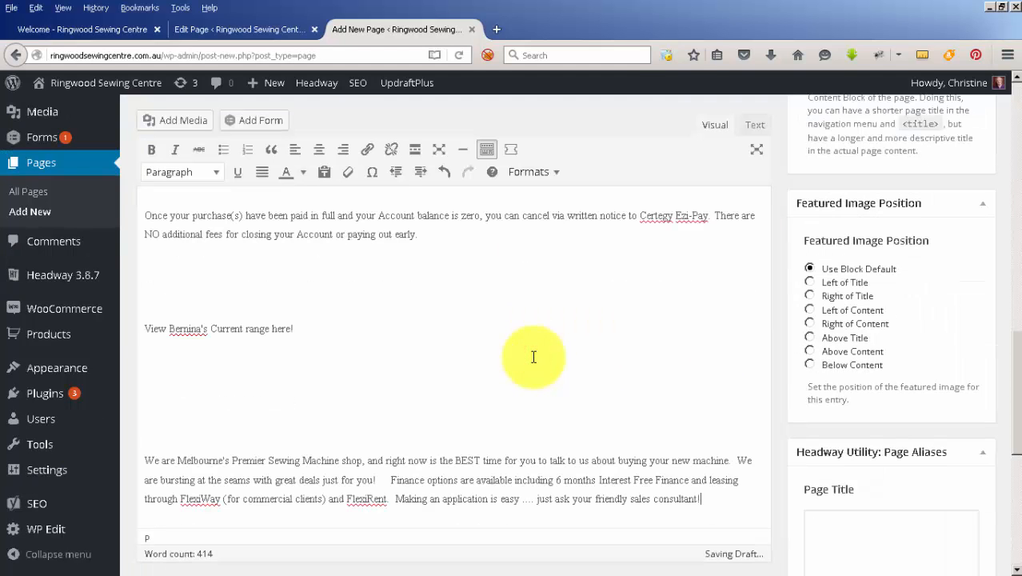
Compare the pasted text on the new test page with the formatted original on the Welcome page in visual view.
scroll(500, 352, "up", 15)
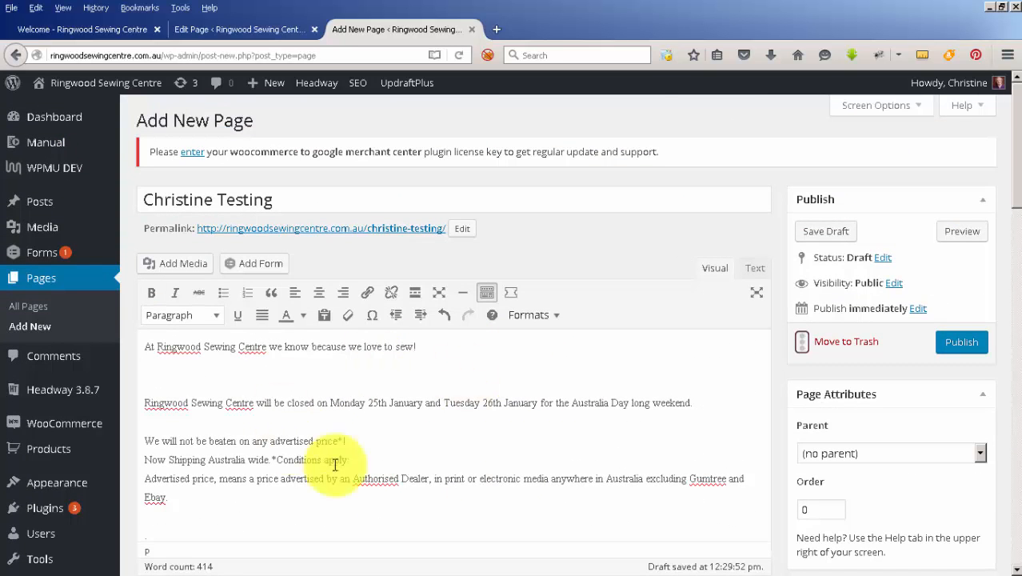
left_click(225, 29)
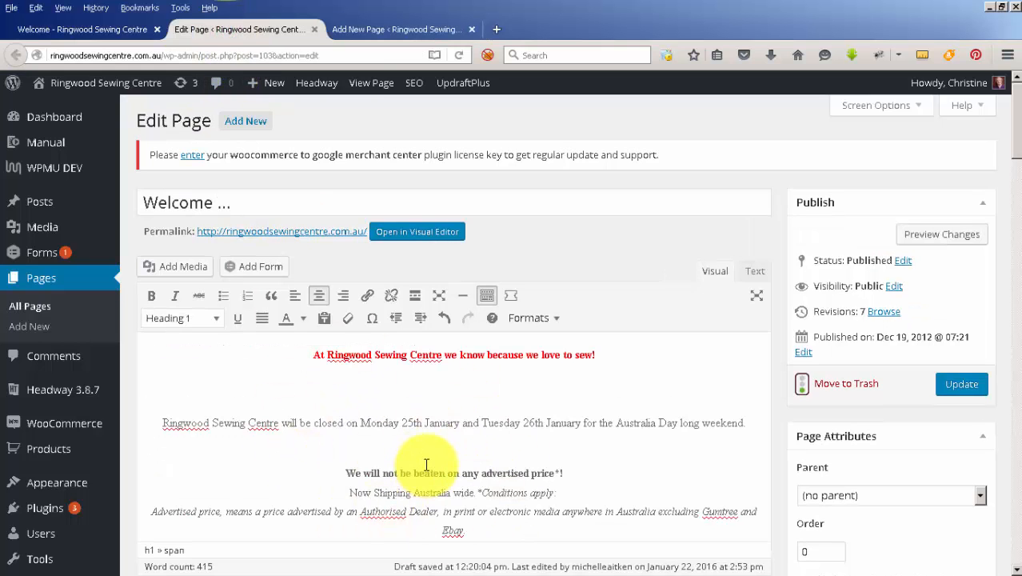
left_click(352, 29)
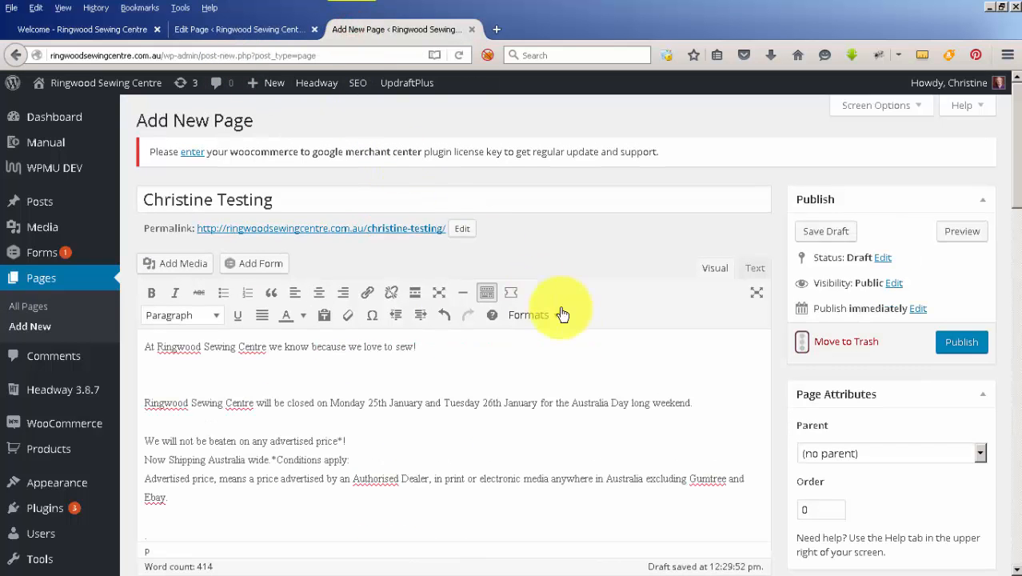
left_click(624, 449)
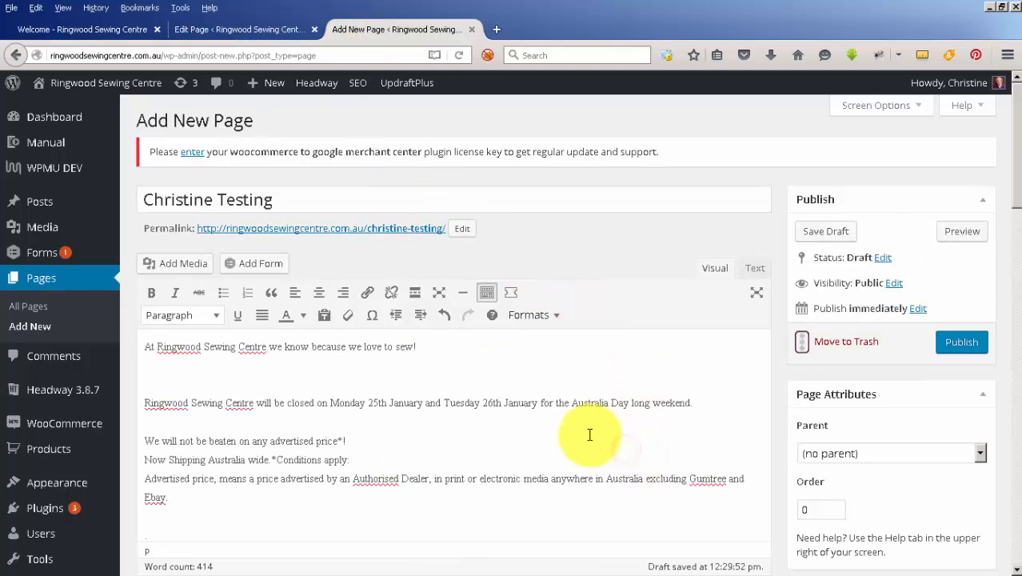
scroll(589, 432, "down", 3)
scroll(589, 434, "up", 3)
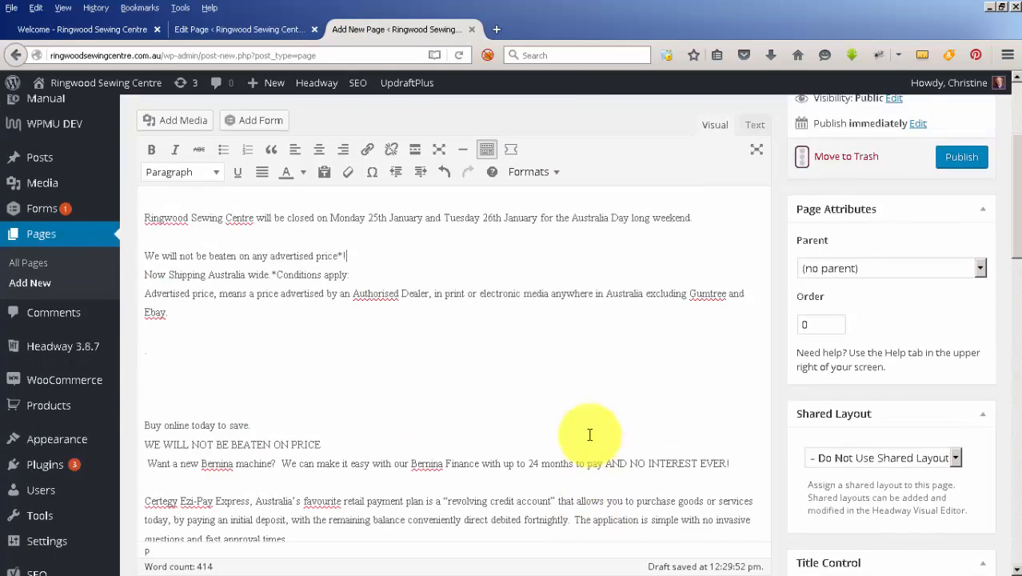
Check the new test page's HTML source for leftover formatting code.
left_click(755, 269)
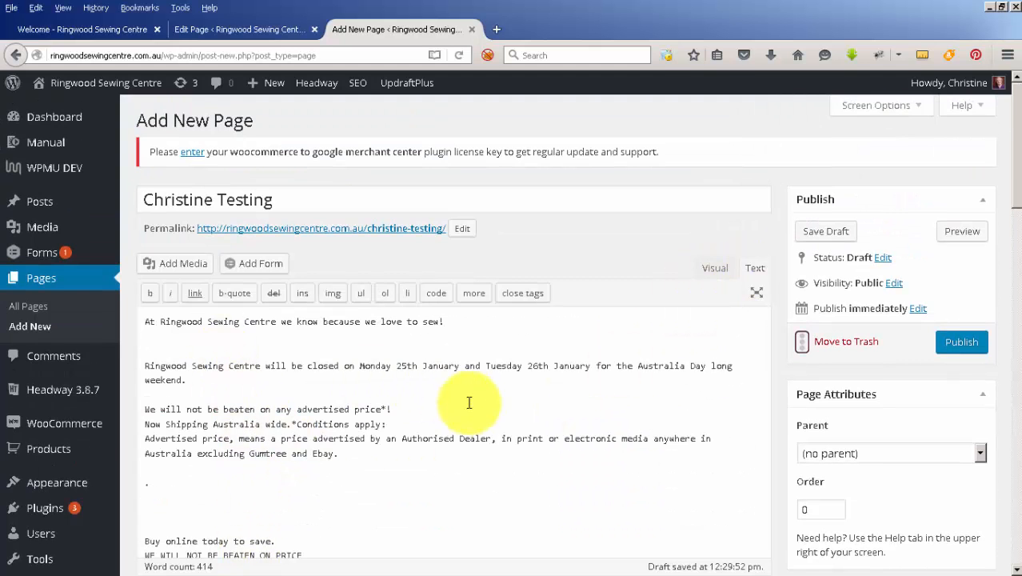
scroll(487, 411, "down", 3)
scroll(487, 410, "down", 1)
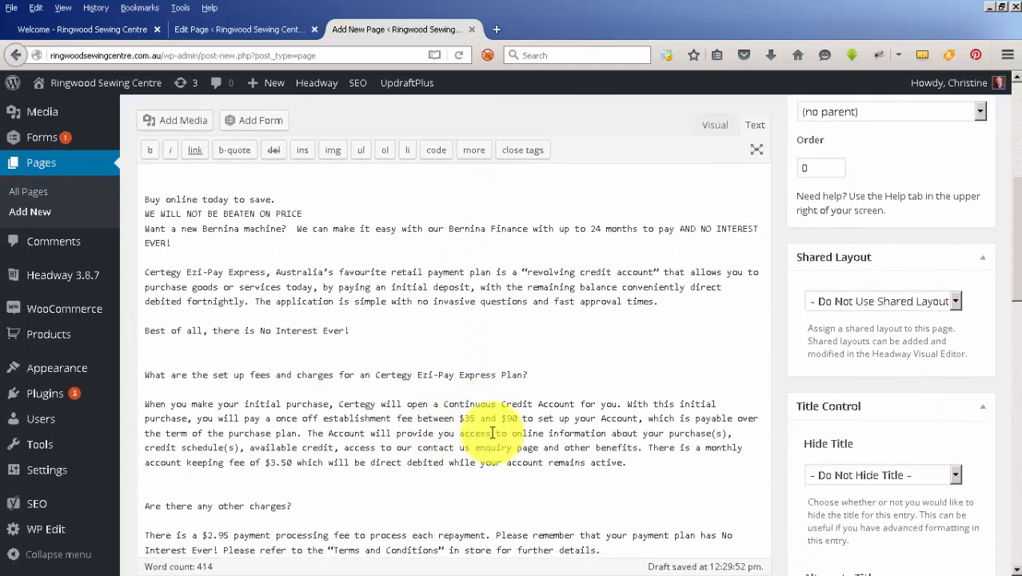
scroll(490, 429, "up", 4)
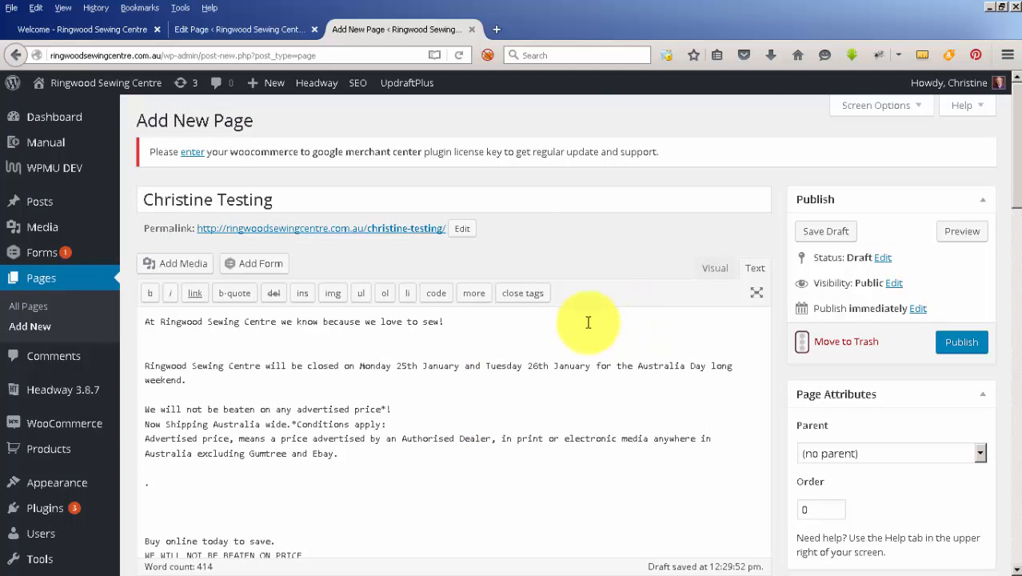
Copy the Vimeo iframe embed code line from the HTML source of the Welcome page.
left_click(235, 27)
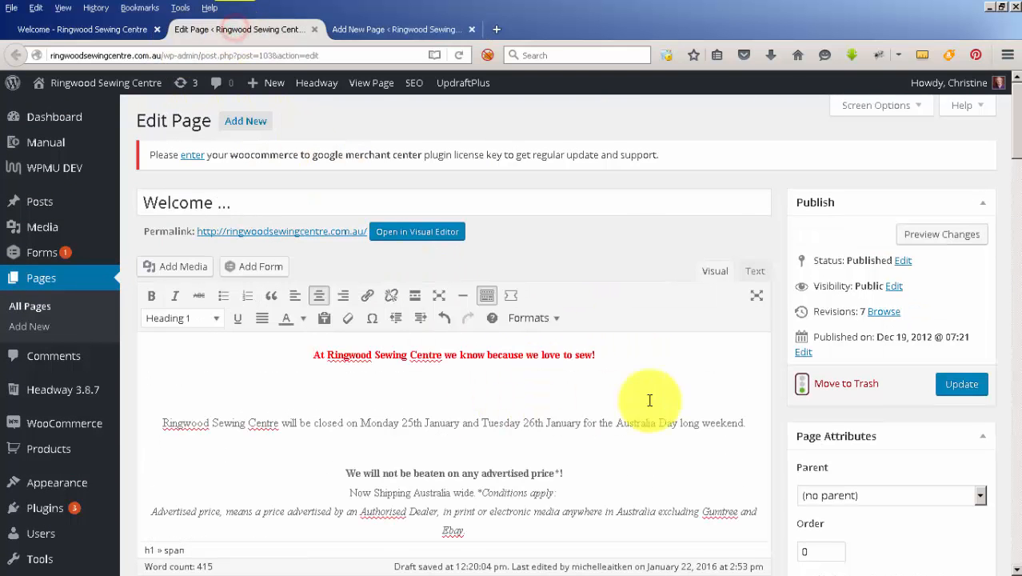
left_click(755, 272)
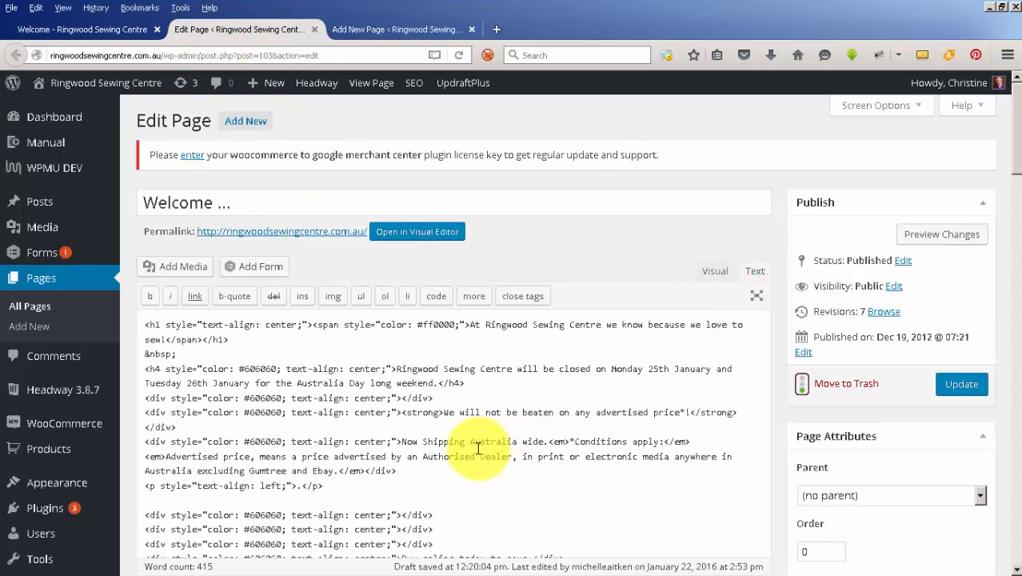
scroll(479, 449, "down", 5)
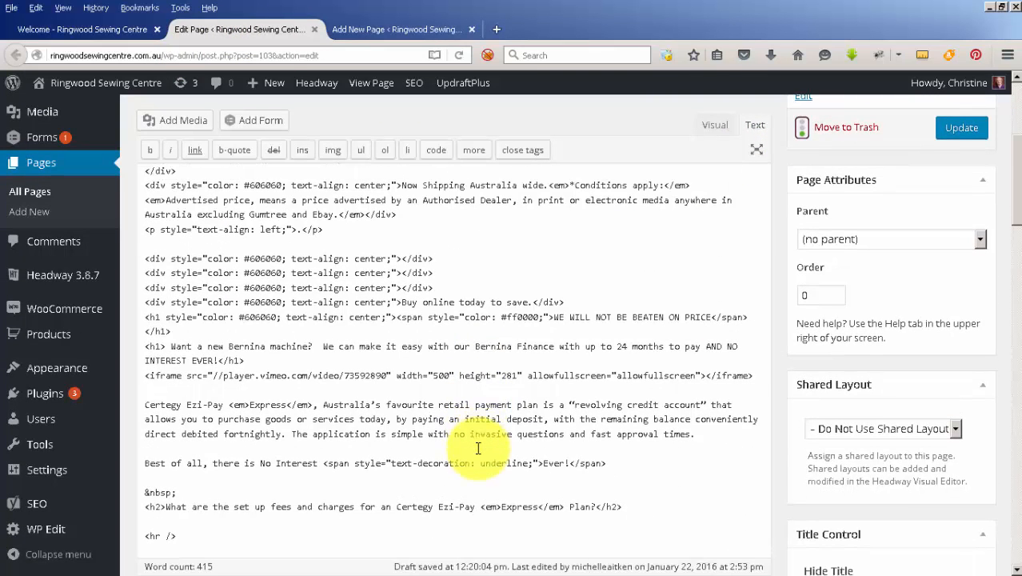
left_click(762, 378)
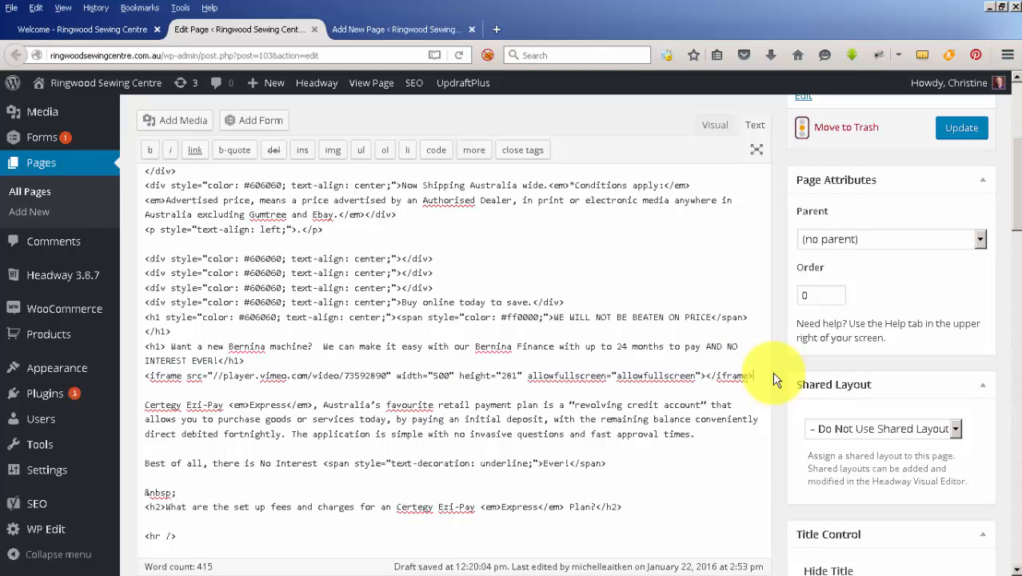
triple_click(774, 379)
key("ctrl+c")
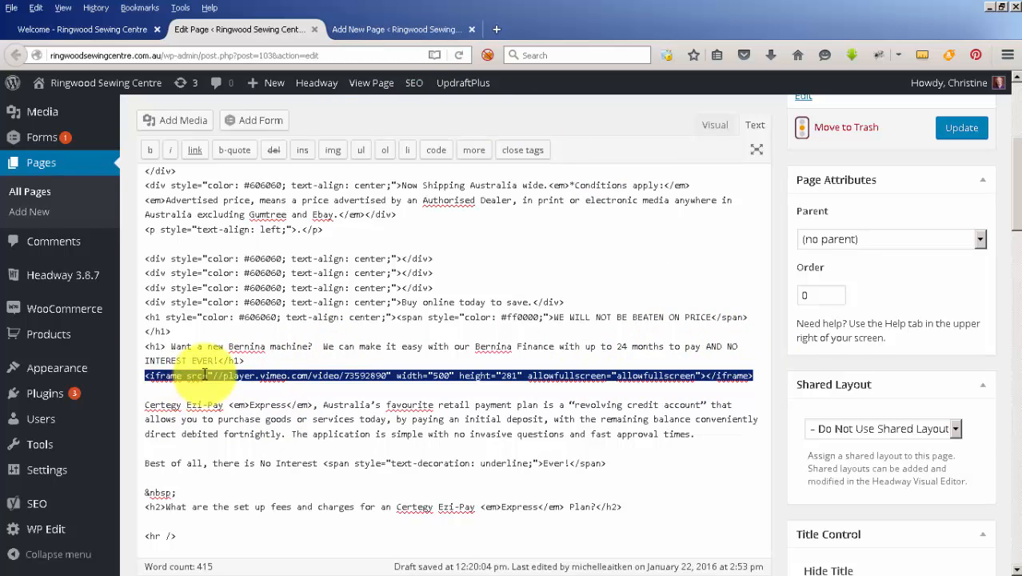
Paste the copied Vimeo iframe code on a new line below "Best of all, there is No Interest Ever!" in the test page's HTML source.
left_click(382, 30)
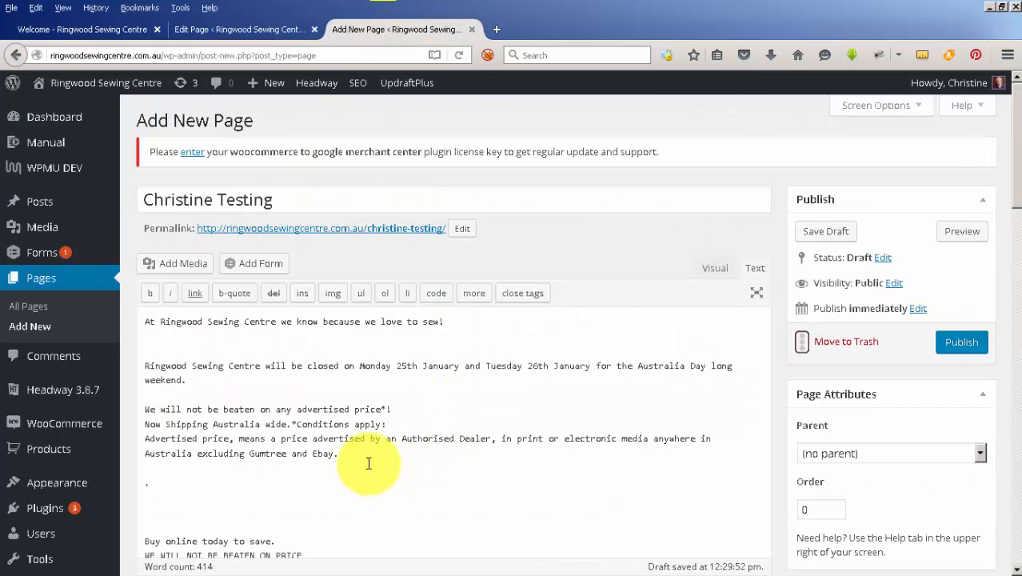
scroll(326, 433, "down", 5)
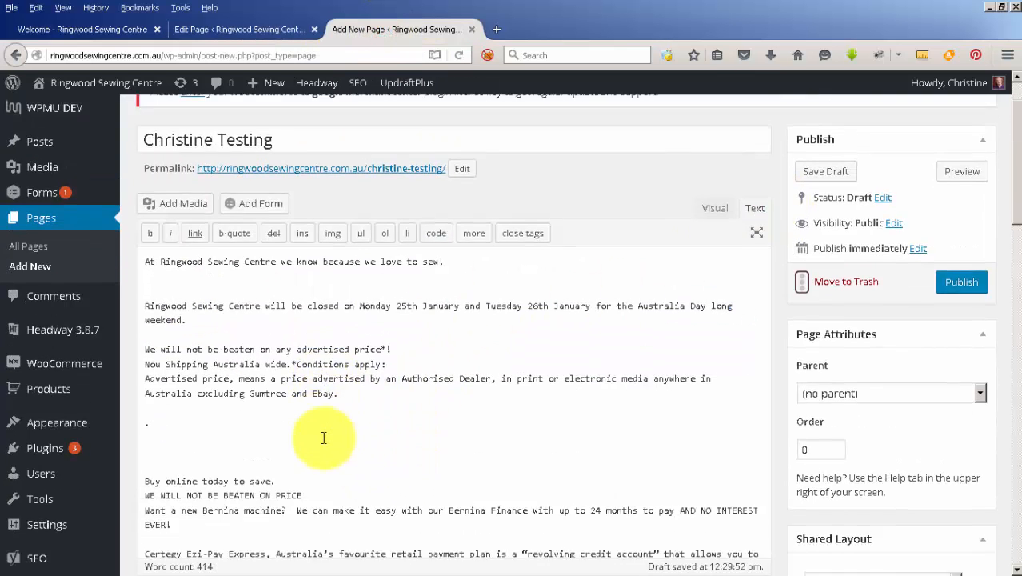
left_click(356, 413)
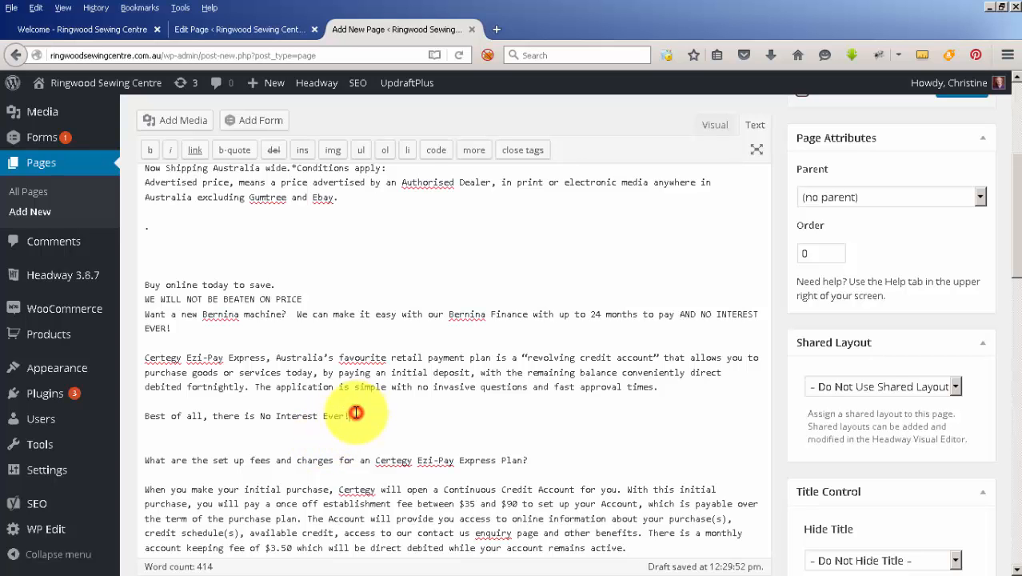
key("Return")
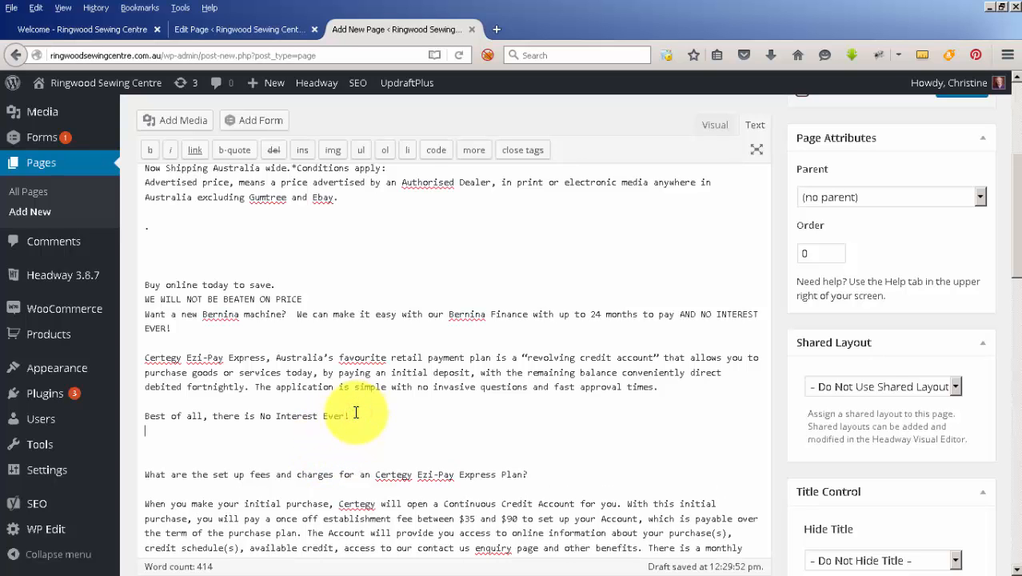
key("ctrl+v")
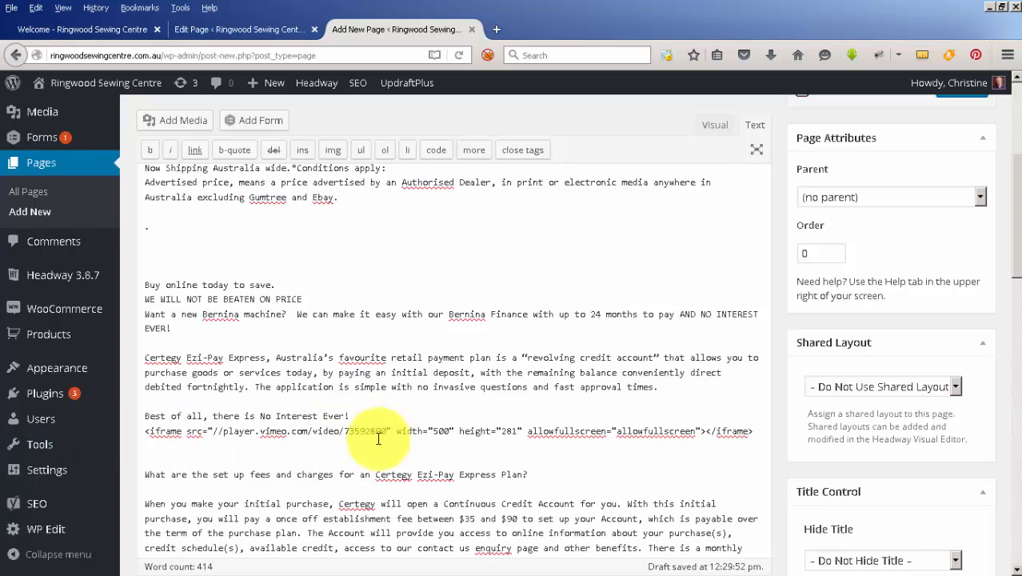
Check the video placeholder in the test page's visual view and publish the page.
left_click(715, 125)
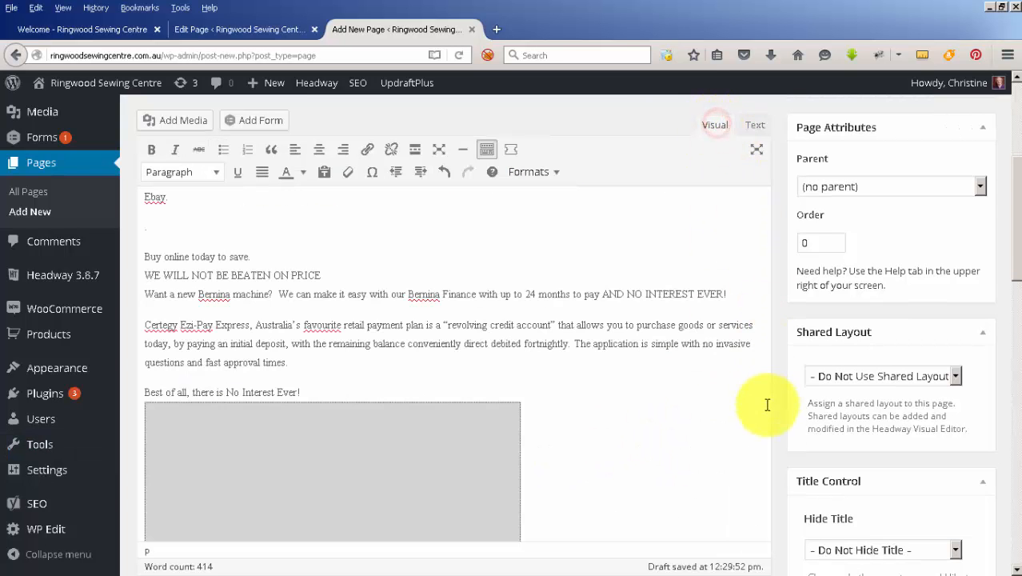
scroll(773, 370, "down", 5)
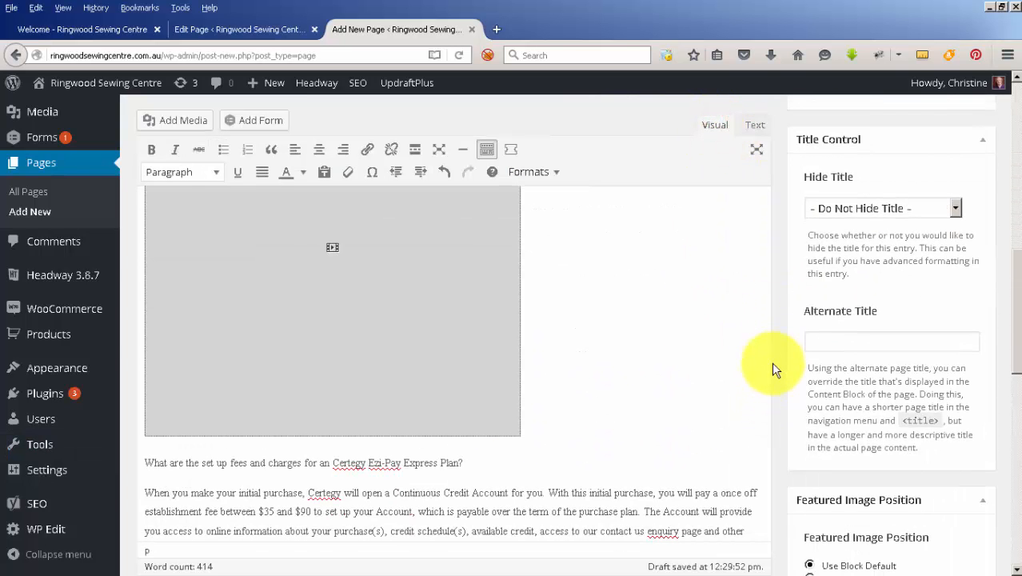
scroll(772, 368, "up", 8)
left_click(960, 342)
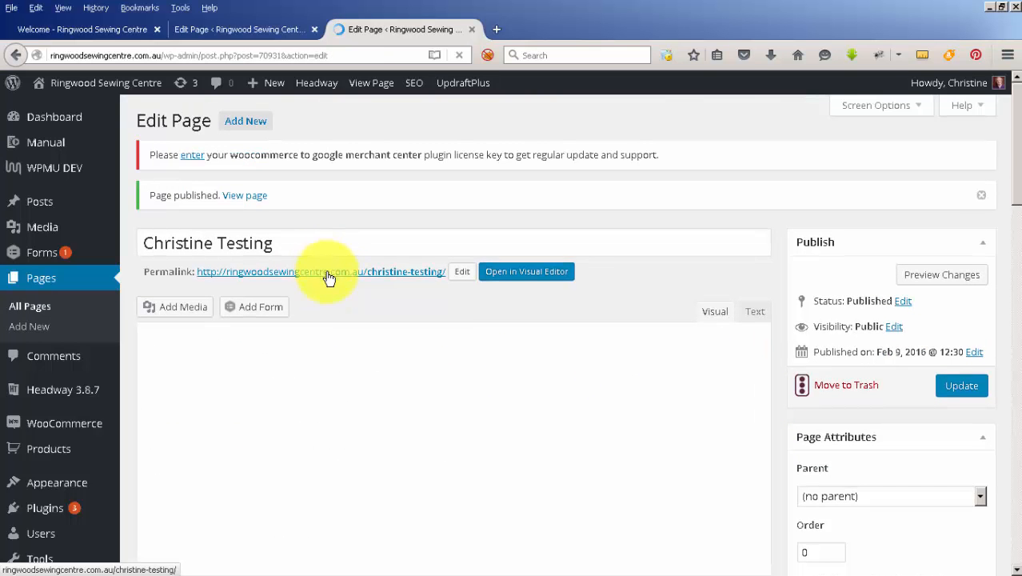
Open the published test page in a new tab and compare its text spacing and video with the live Welcome page.
right_click(331, 265)
right_click(335, 256)
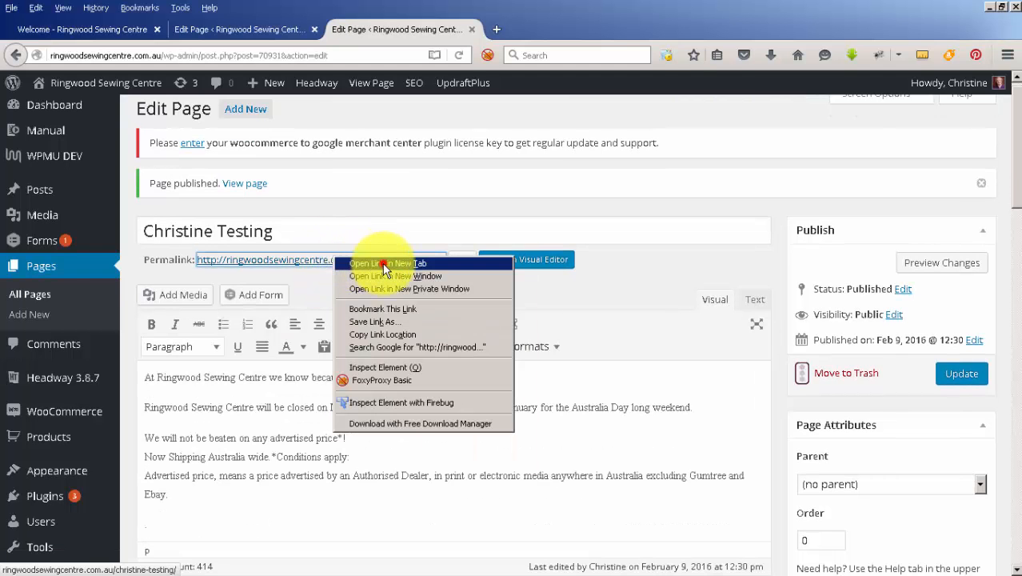
left_click(384, 263)
left_click(542, 28)
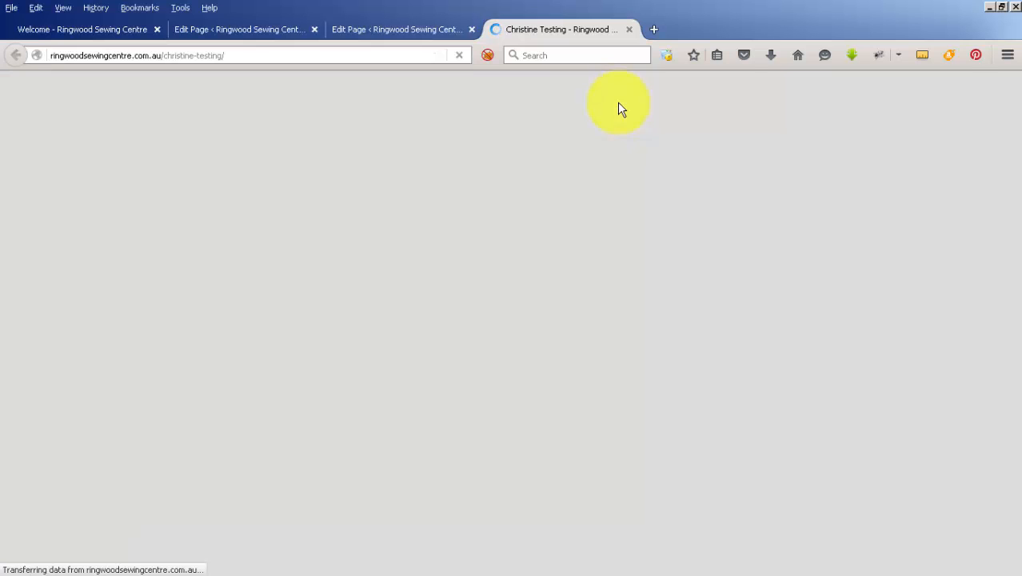
scroll(938, 294, "down", 3)
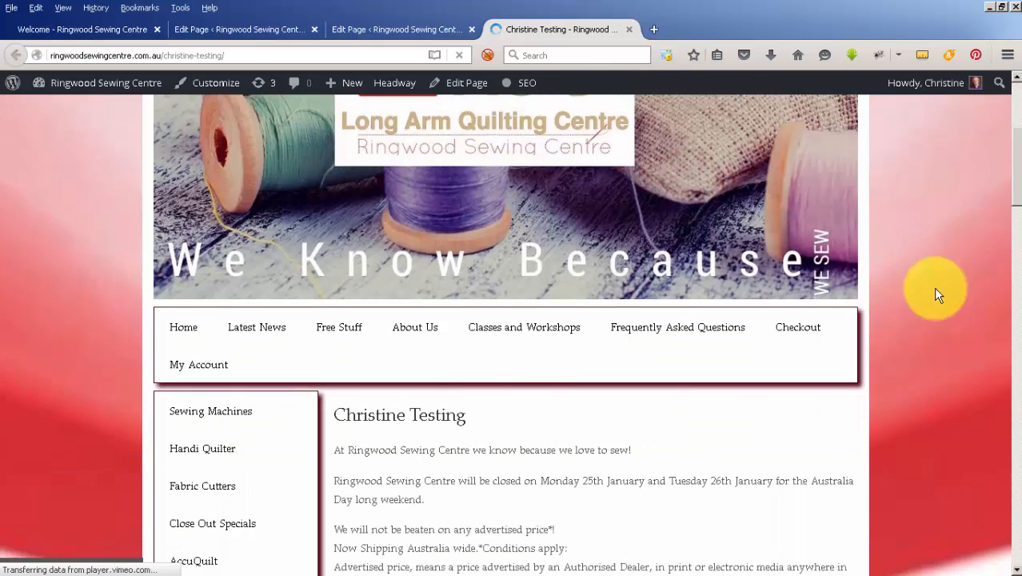
scroll(938, 295, "down", 2)
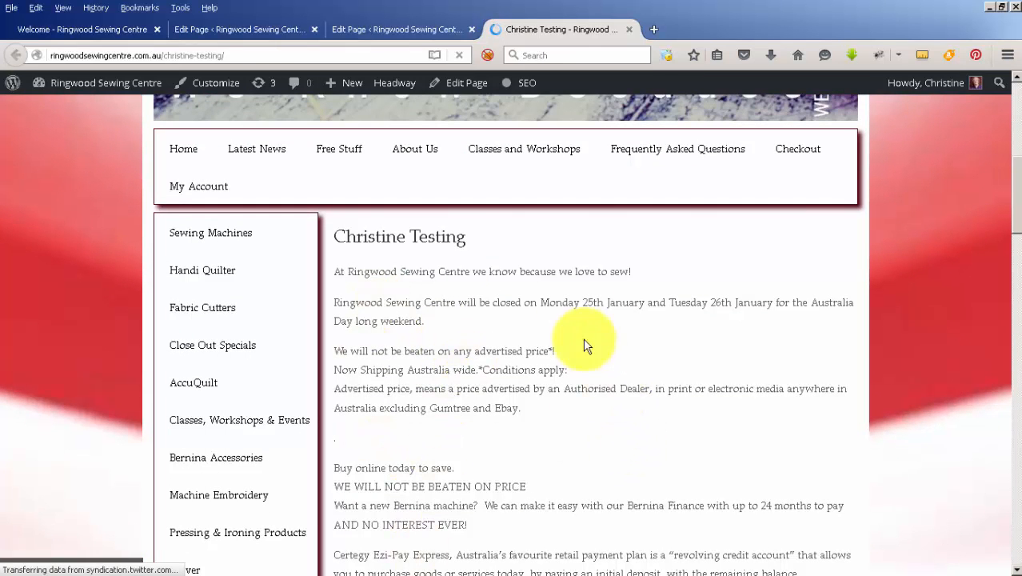
scroll(928, 368, "down", 3)
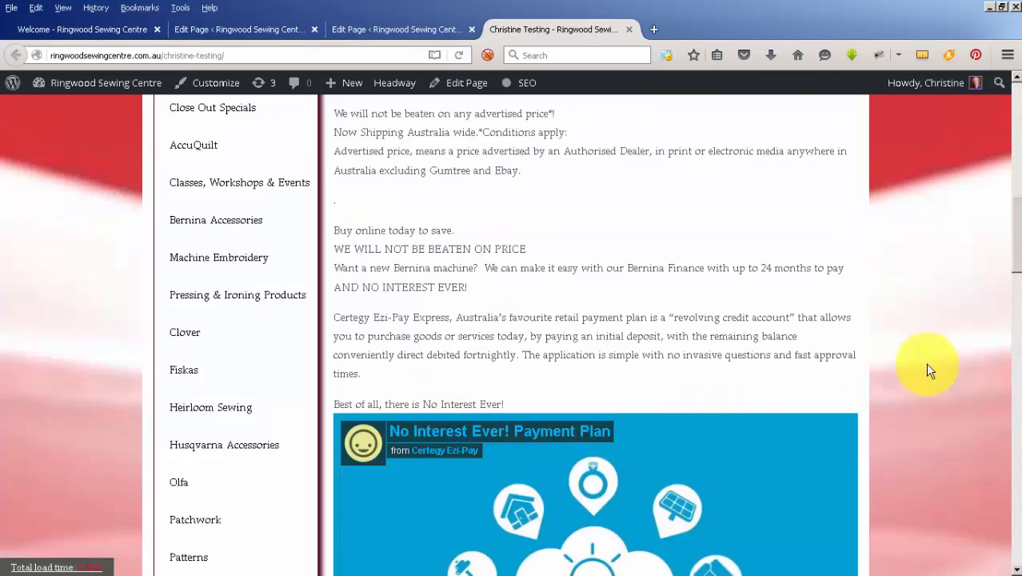
scroll(926, 362, "down", 1)
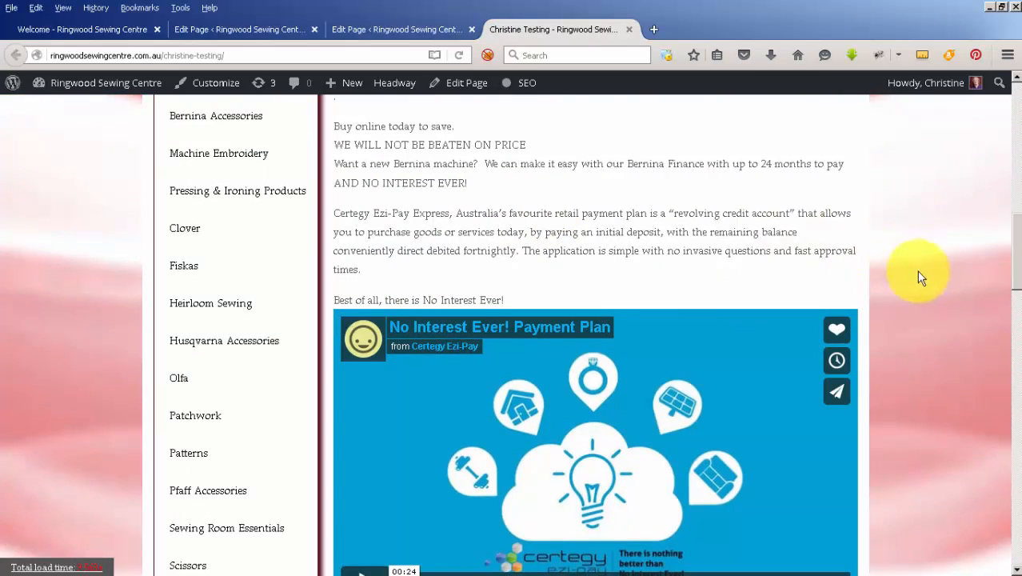
scroll(920, 284, "down", 5)
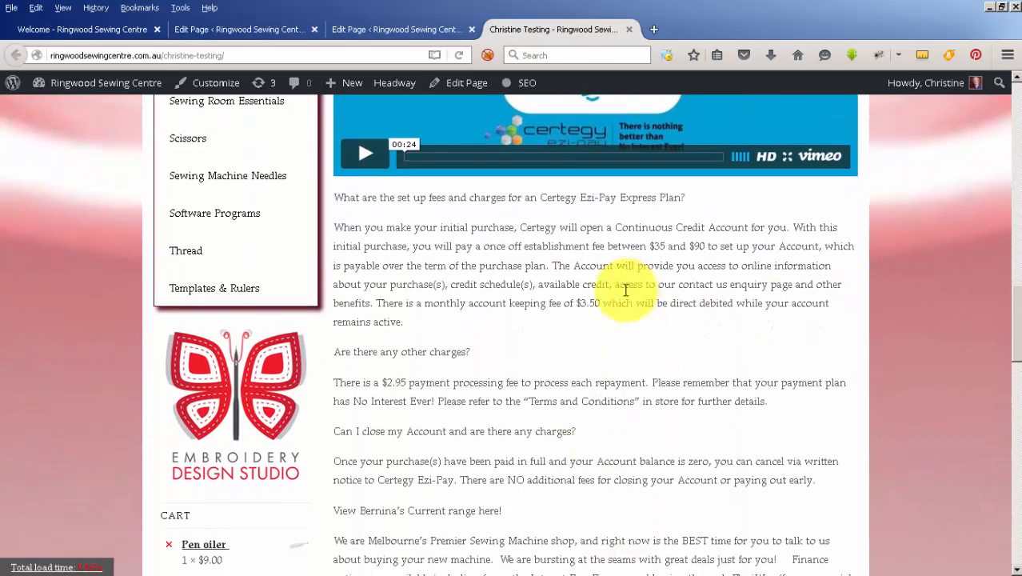
left_click(47, 30)
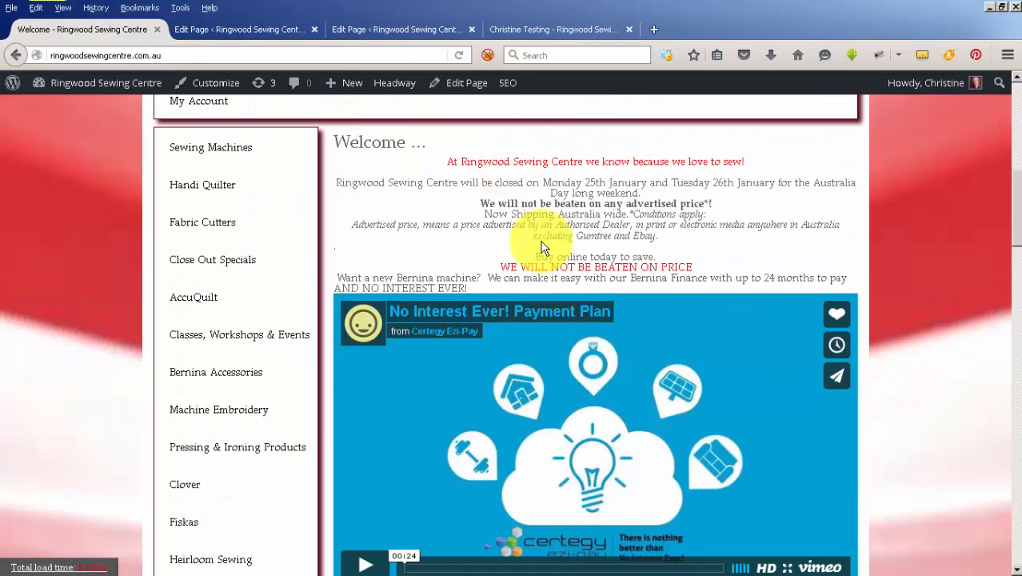
scroll(932, 308, "down", 4)
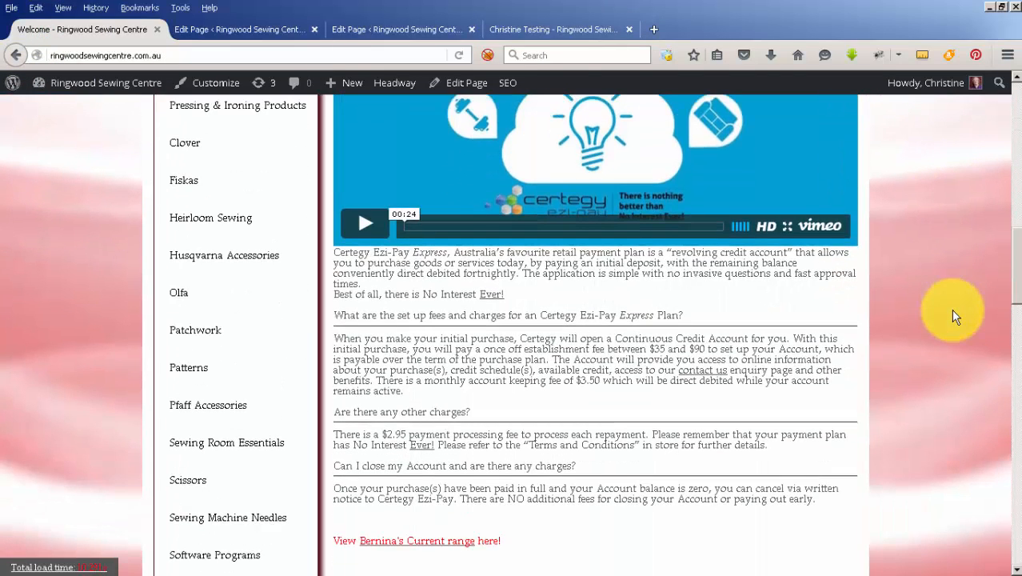
Centre the test page's opening paragraphs, from "At Ringwood Sewing Centre" through the advertised price conditions ending in "Ebay.".
left_click(405, 30)
scroll(719, 430, "down", 2)
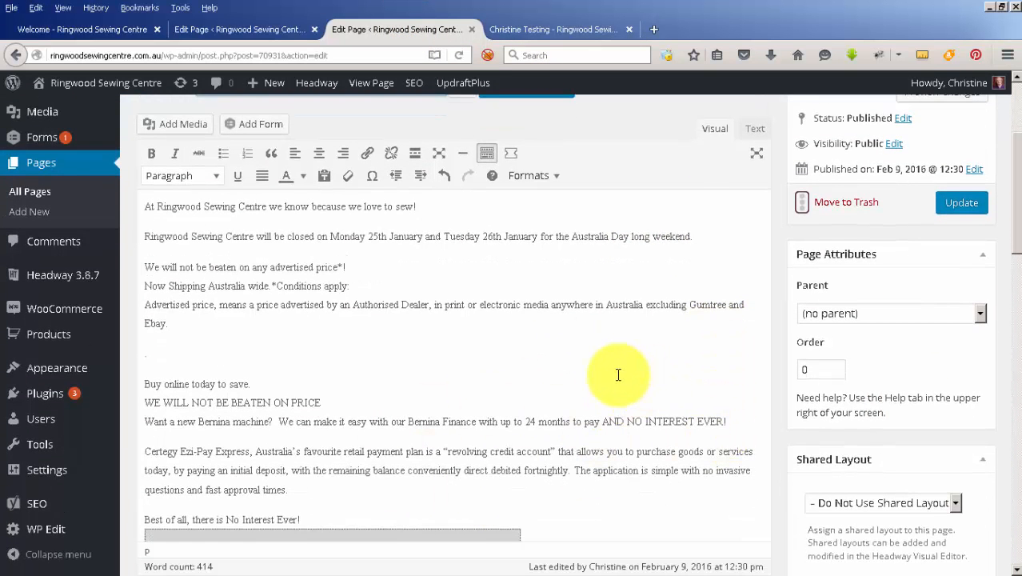
left_click_drag(172, 324, 122, 200)
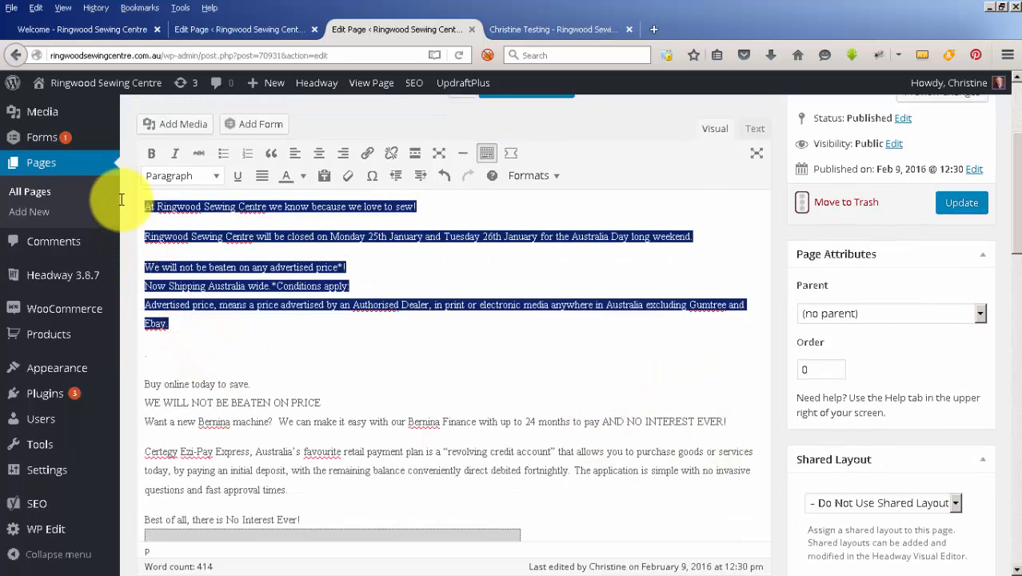
left_click(319, 154)
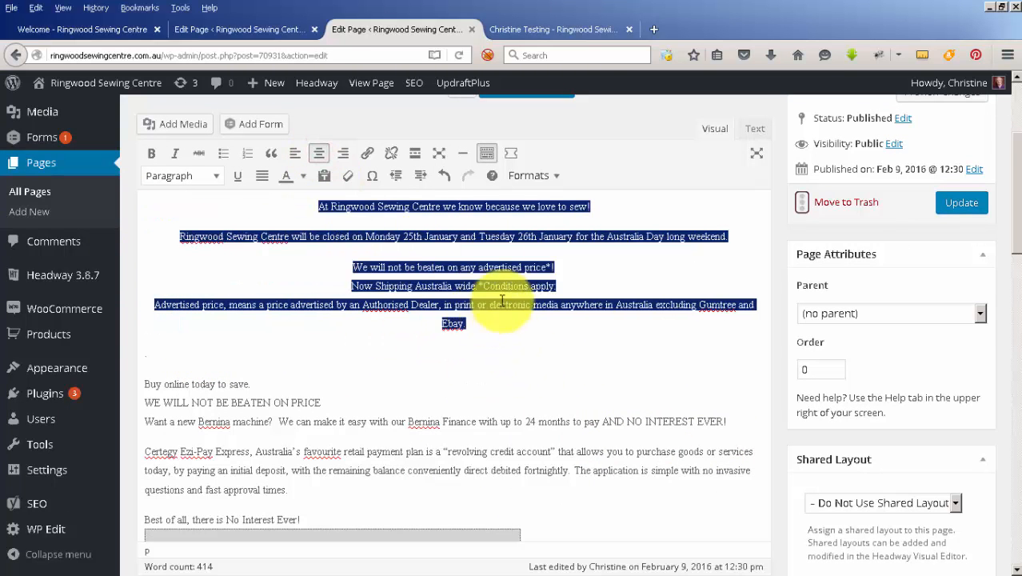
left_click(624, 351)
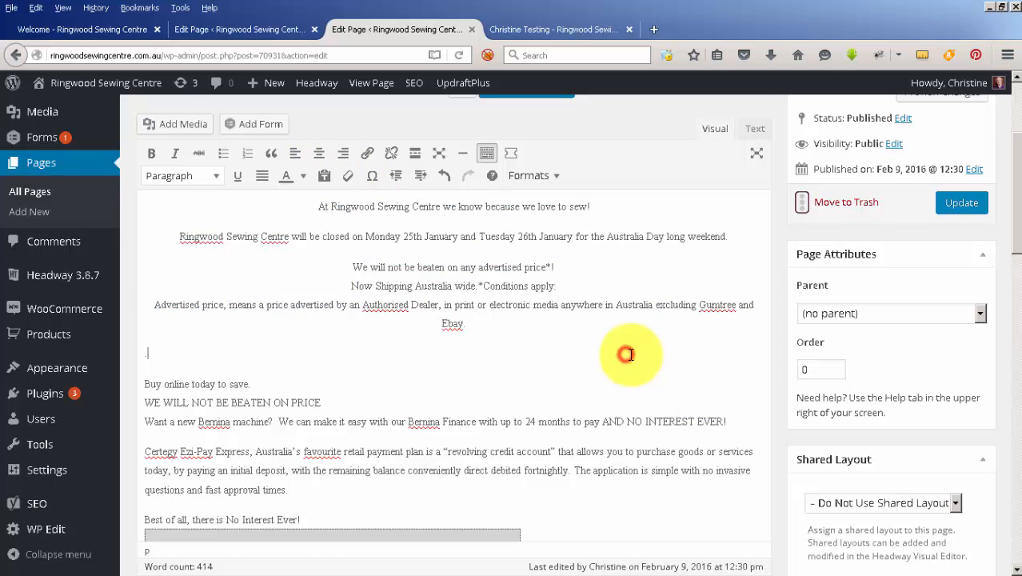
Delete the Australia Day long weekend closure notice and its leftover empty line from the test page.
scroll(625, 351, "up", 2)
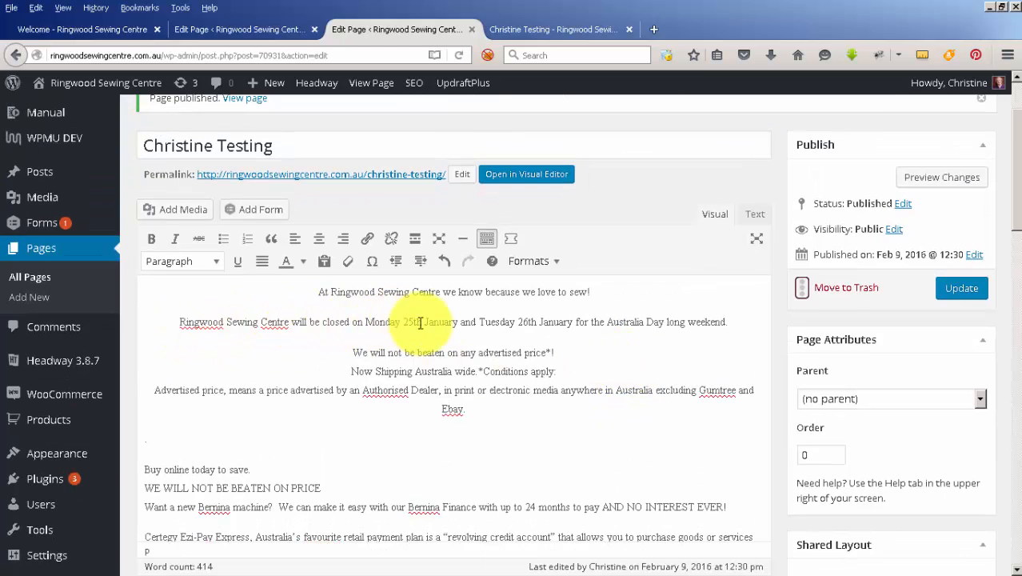
triple_click(741, 319)
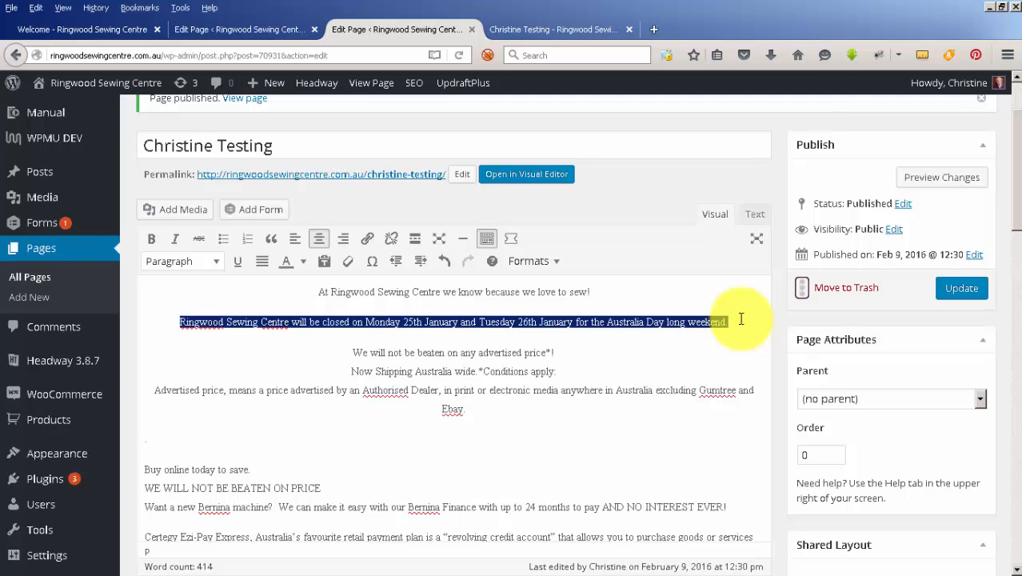
key("Delete")
key("Delete")
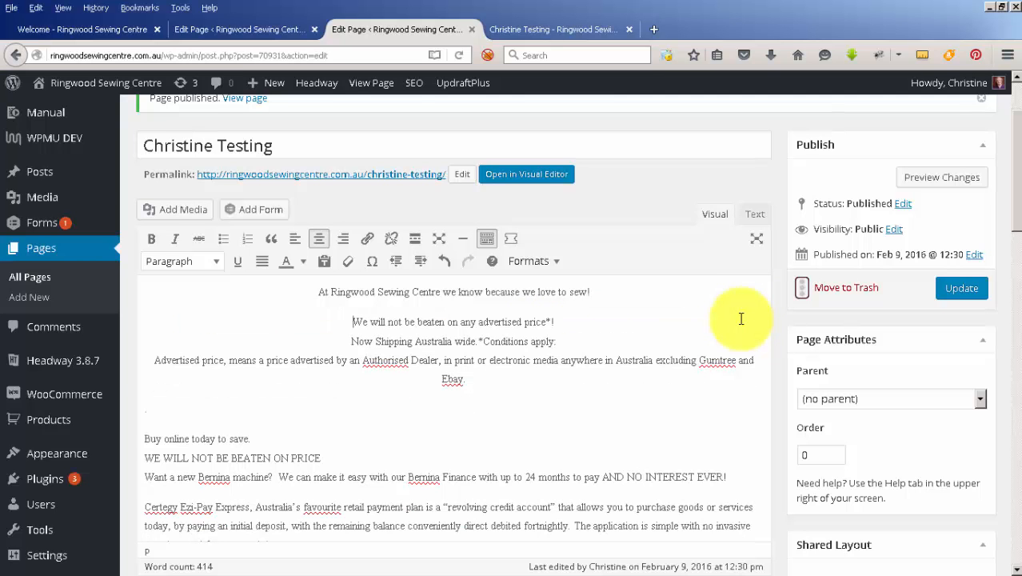
Colour the test page's opening line "At Ringwood Sewing Centre we know because we love to sew!" red, using the live Welcome page as reference.
left_click(83, 30)
scroll(522, 320, "up", 10)
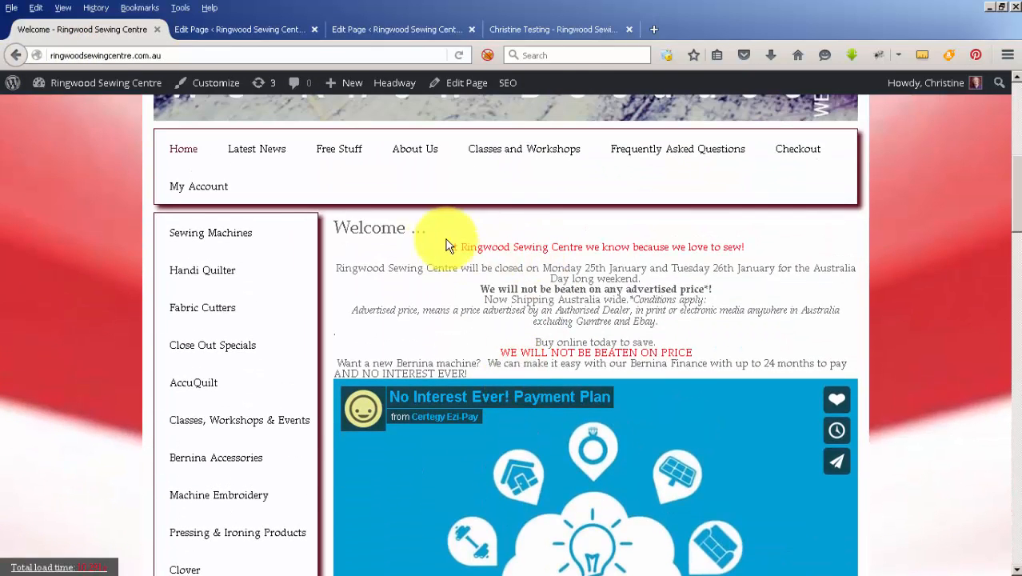
left_click(539, 29)
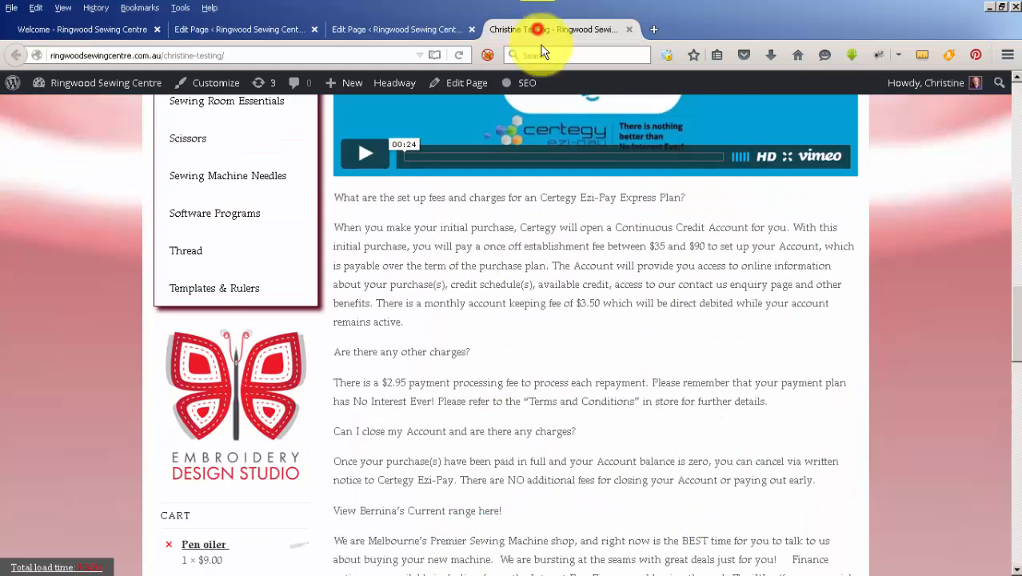
scroll(671, 279, "up", 5)
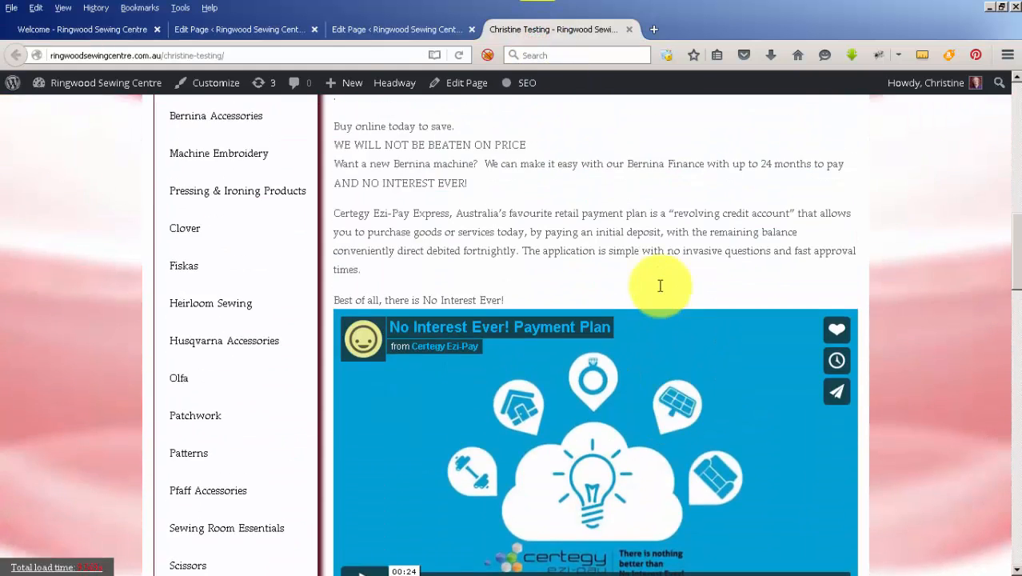
left_click(355, 29)
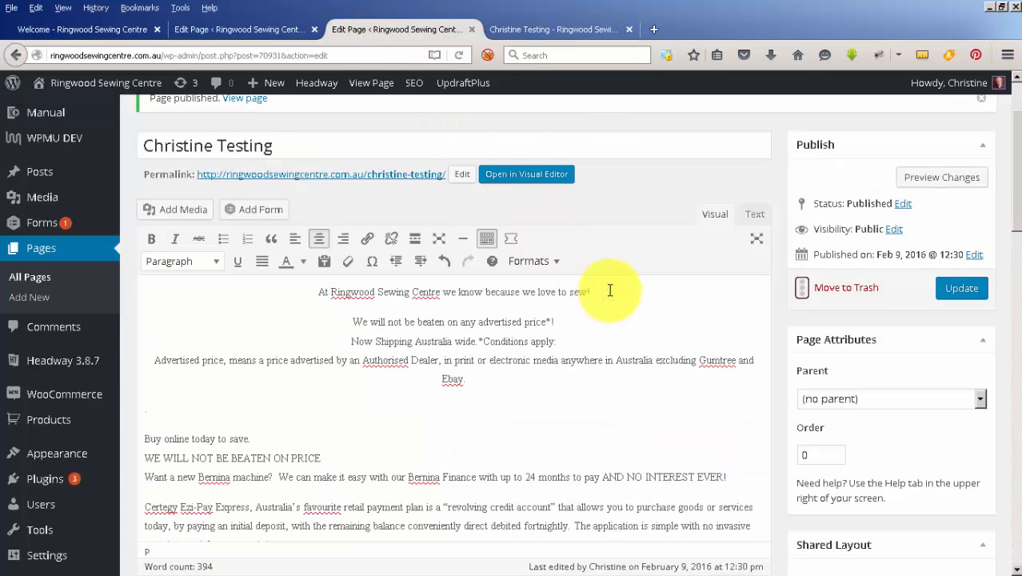
triple_click(610, 291)
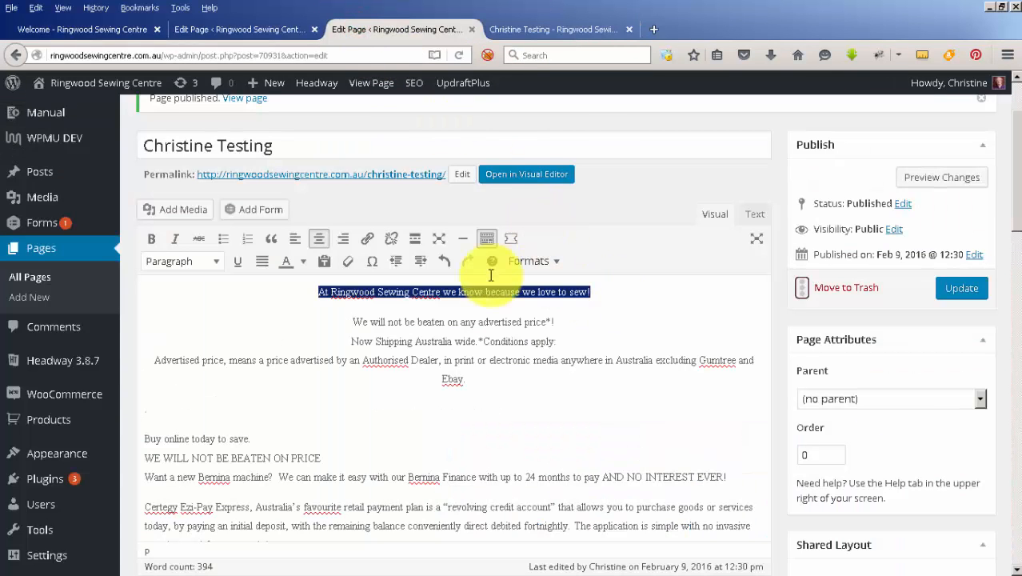
left_click(305, 263)
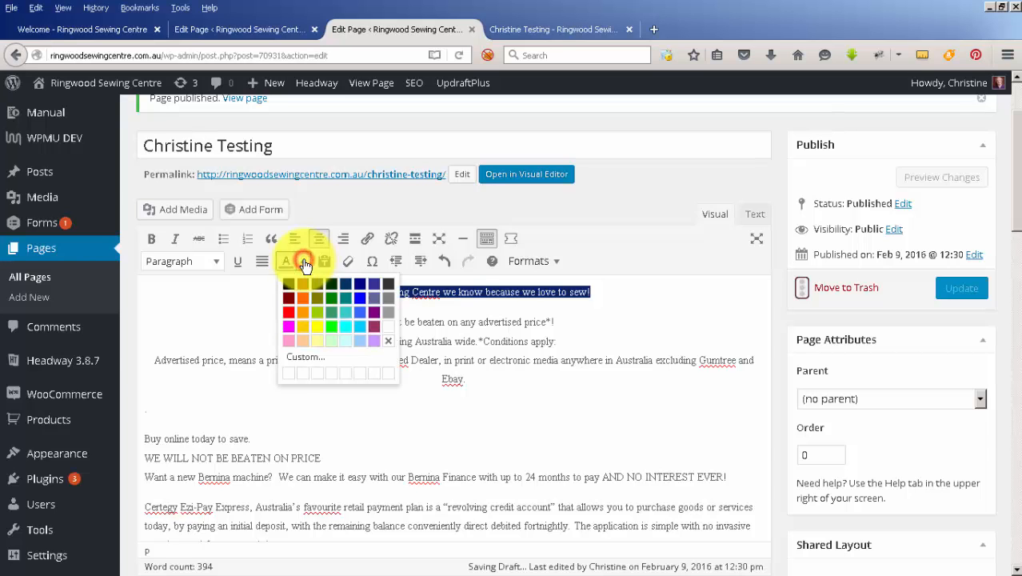
left_click(289, 316)
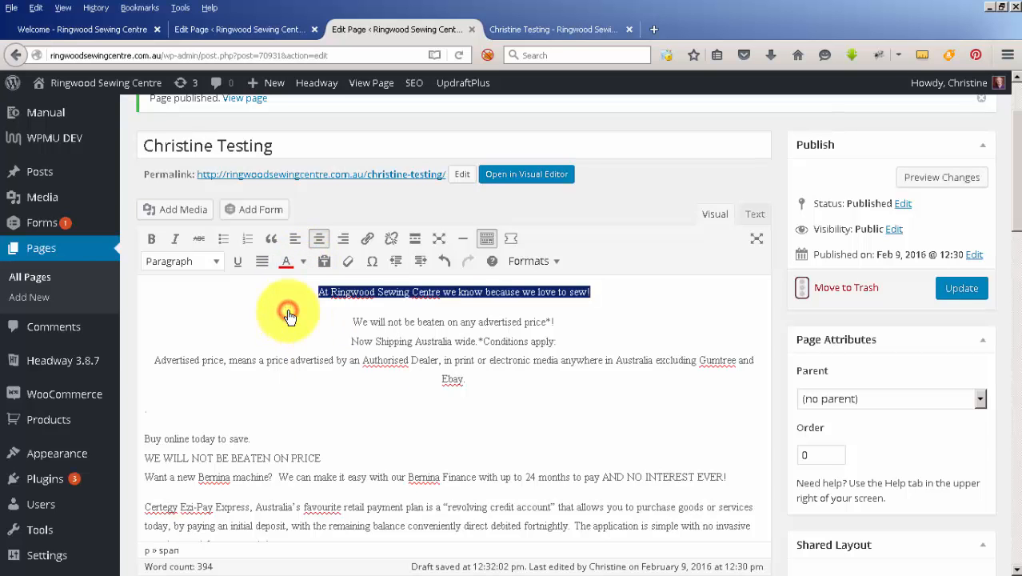
left_click(631, 321)
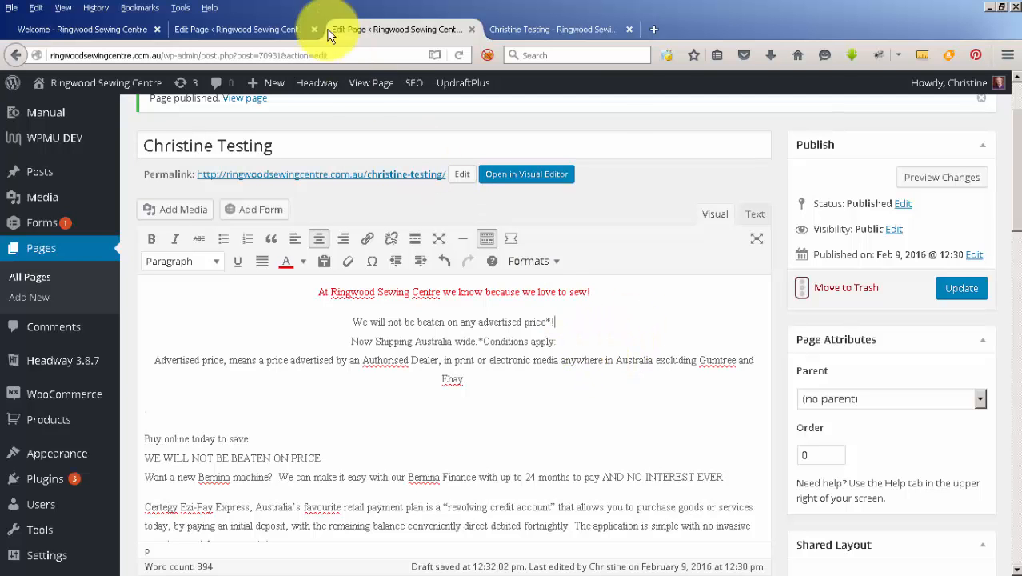
Insert a horizontal line below "What are the set up fees and charges for an Certegy Ezi-Pay Express Plan?" on the test page, matching the live Welcome page.
left_click(91, 30)
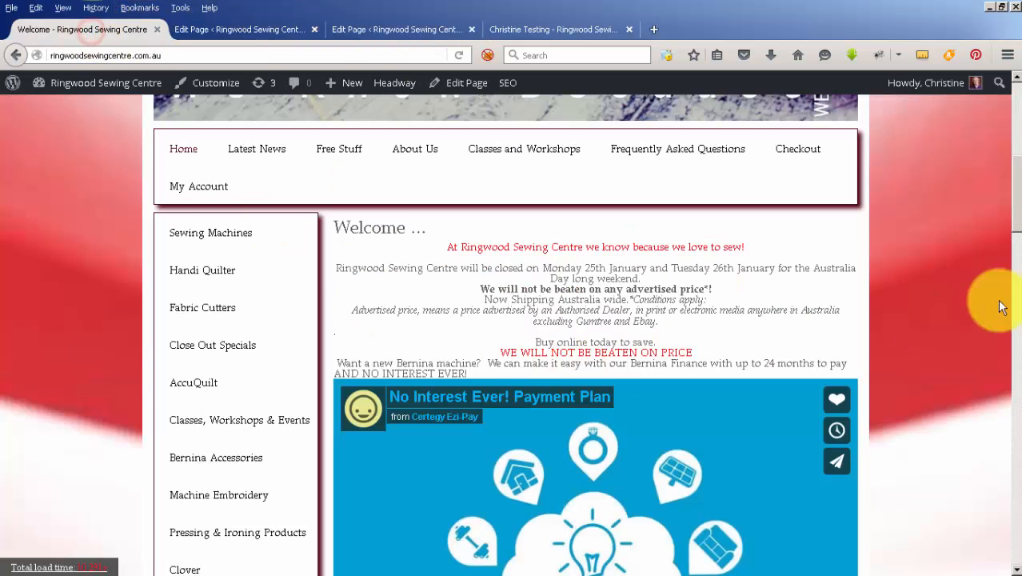
scroll(982, 310, "down", 6)
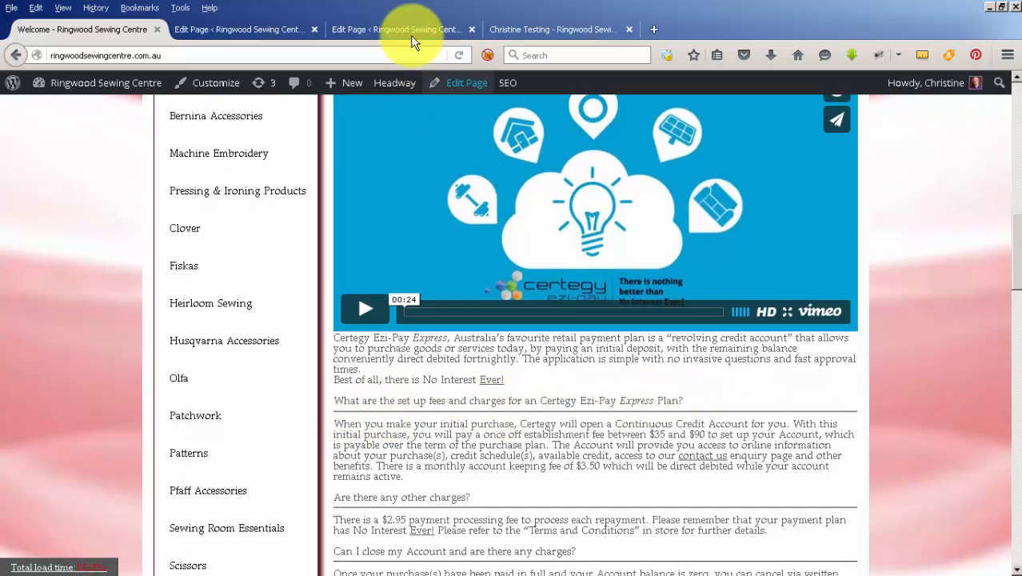
left_click(436, 30)
scroll(471, 402, "down", 7)
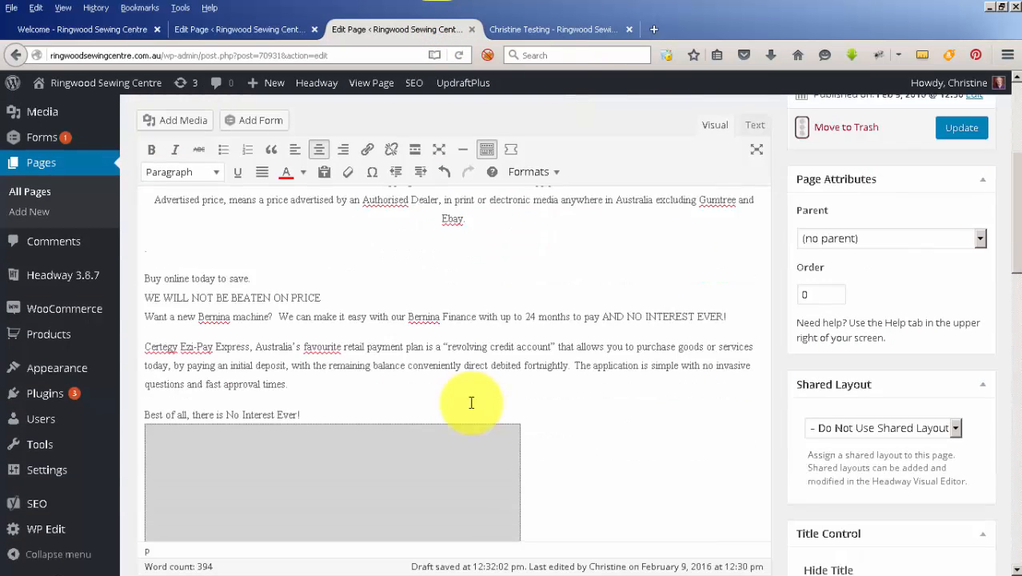
scroll(564, 403, "down", 3)
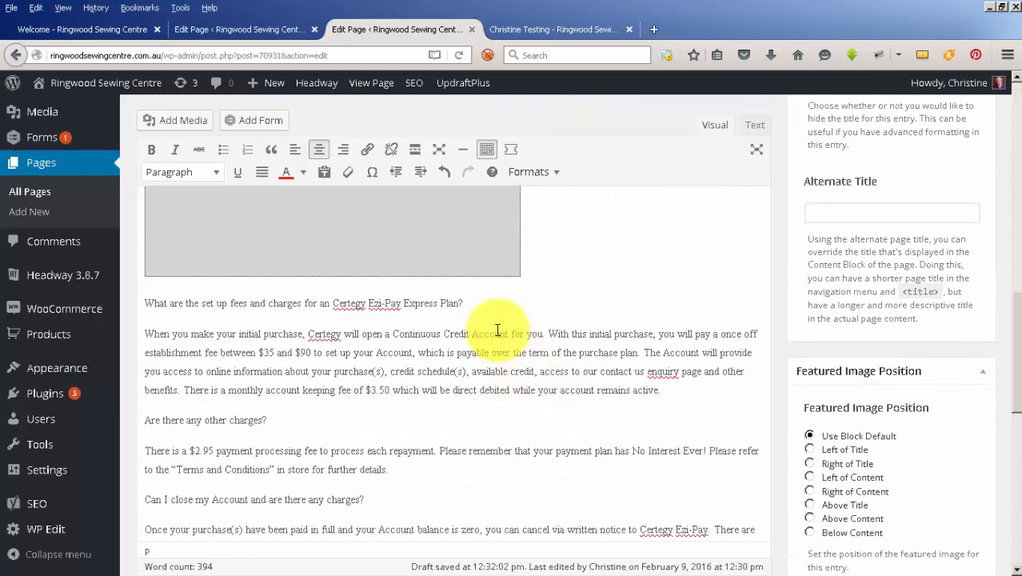
left_click(483, 297)
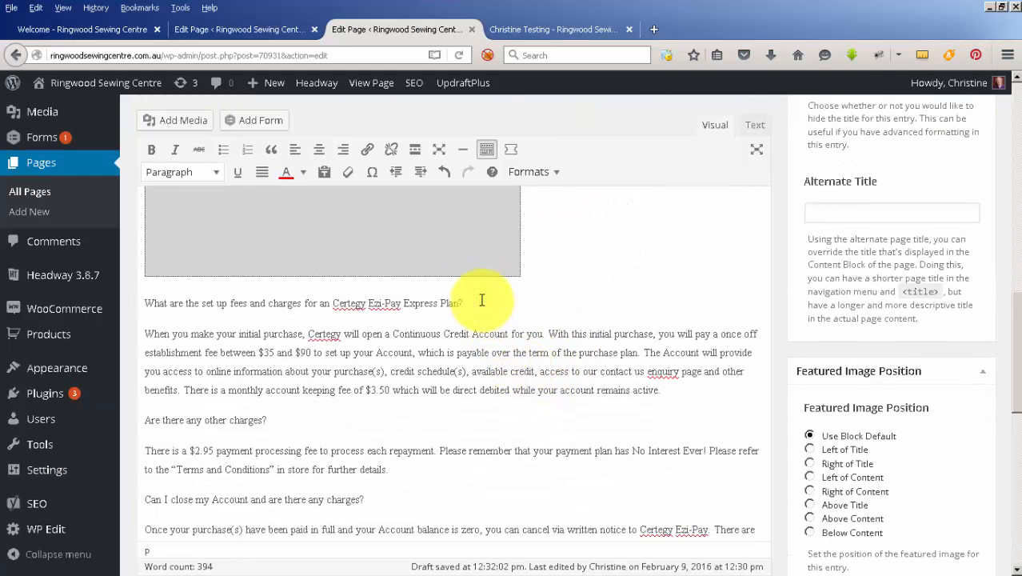
key("Return")
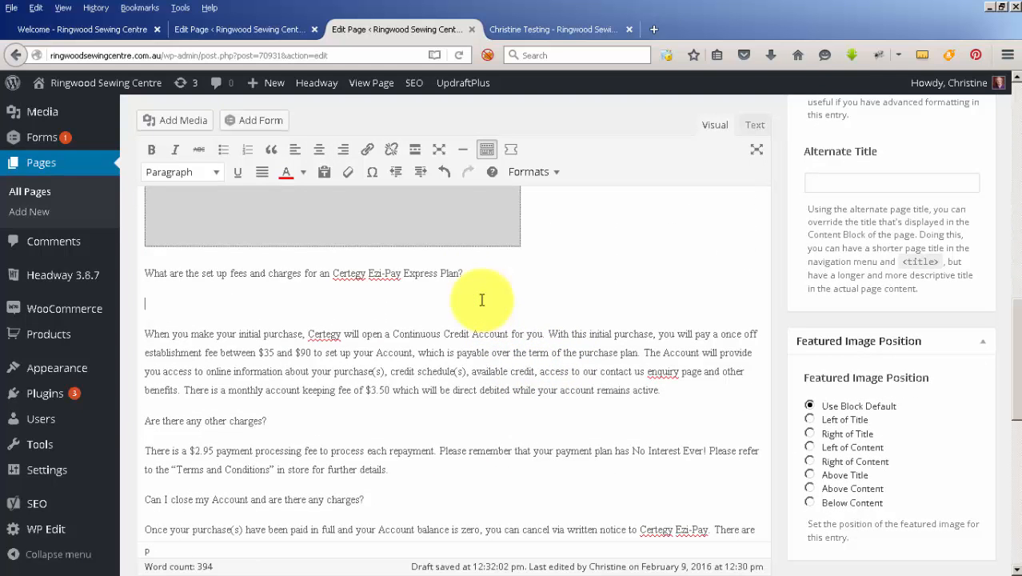
left_click(460, 149)
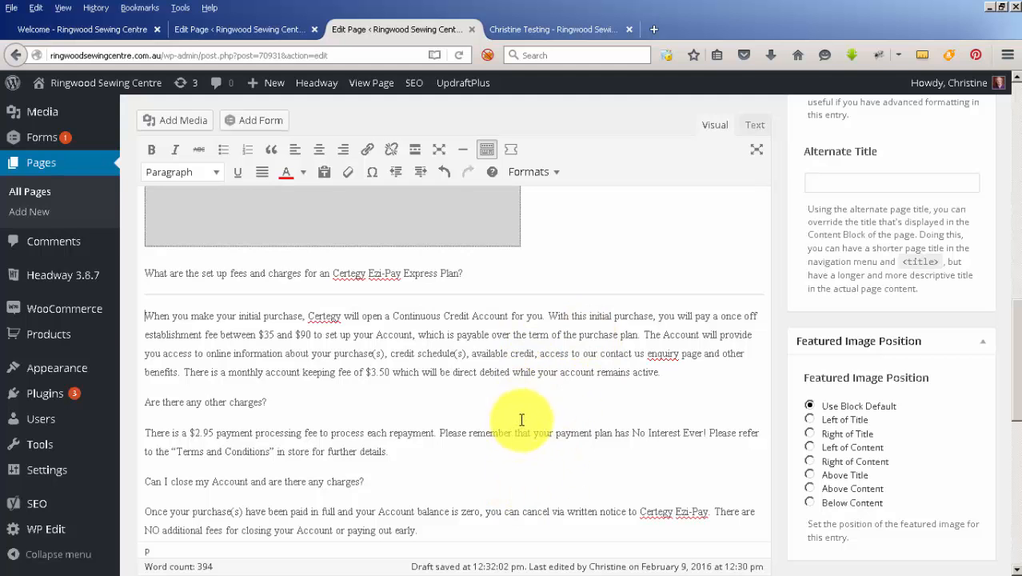
Update the published test page with the formatting changes.
scroll(620, 376, "up", 10)
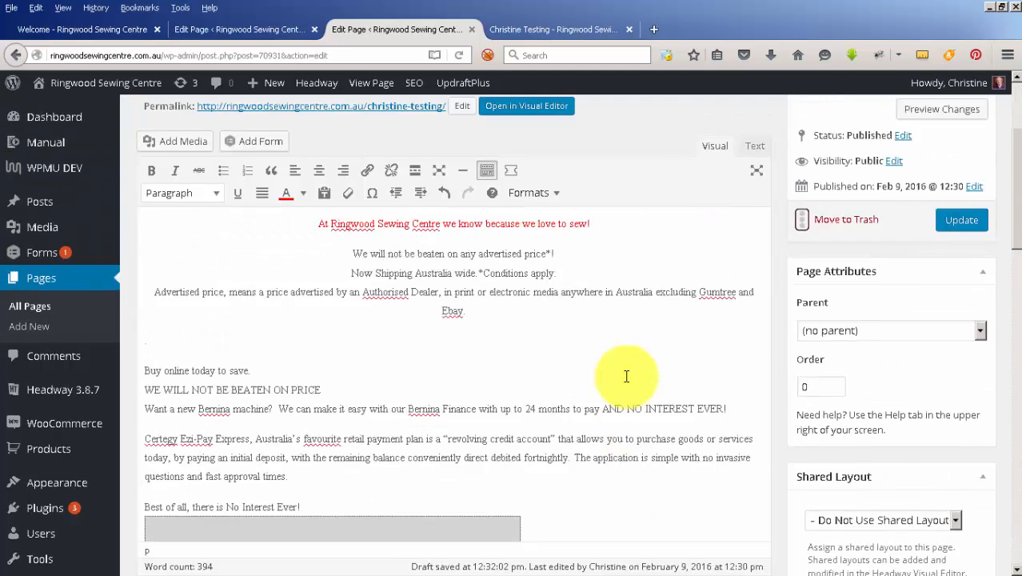
scroll(620, 376, "up", 1)
left_click(956, 264)
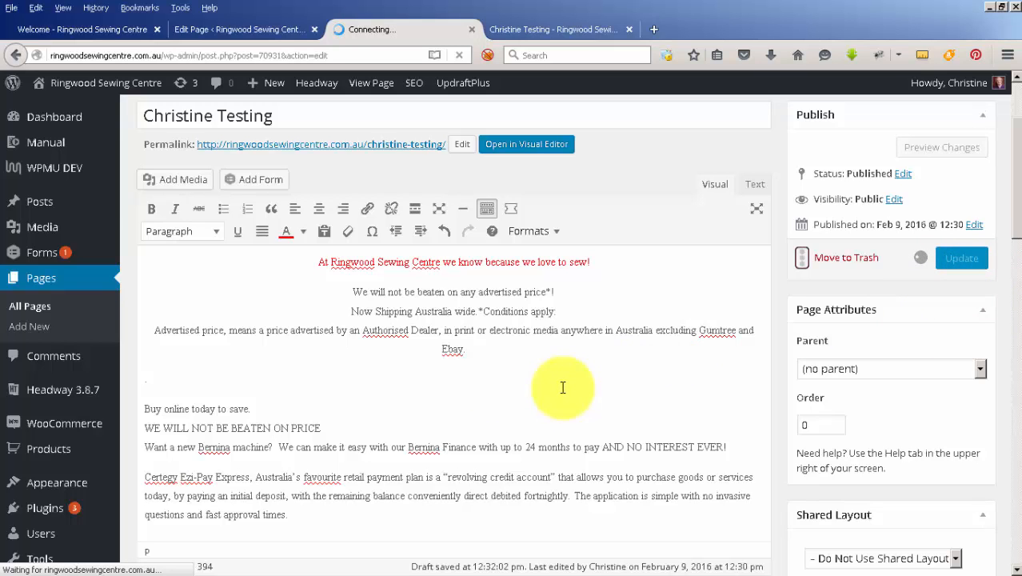
Reload the published test page and examine its heading colour, centred text, embedded video and horizontal line.
left_click(552, 29)
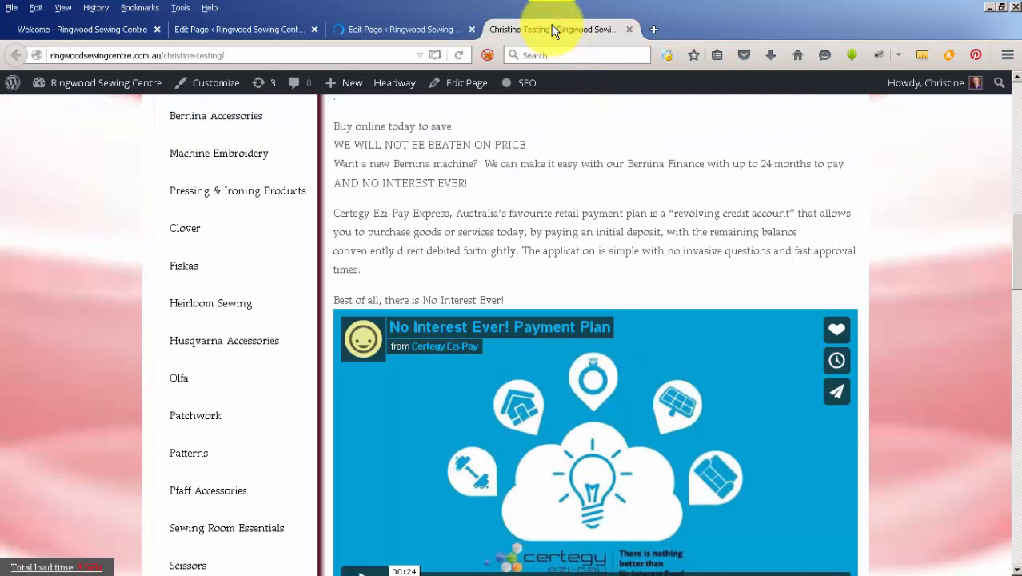
key("F5")
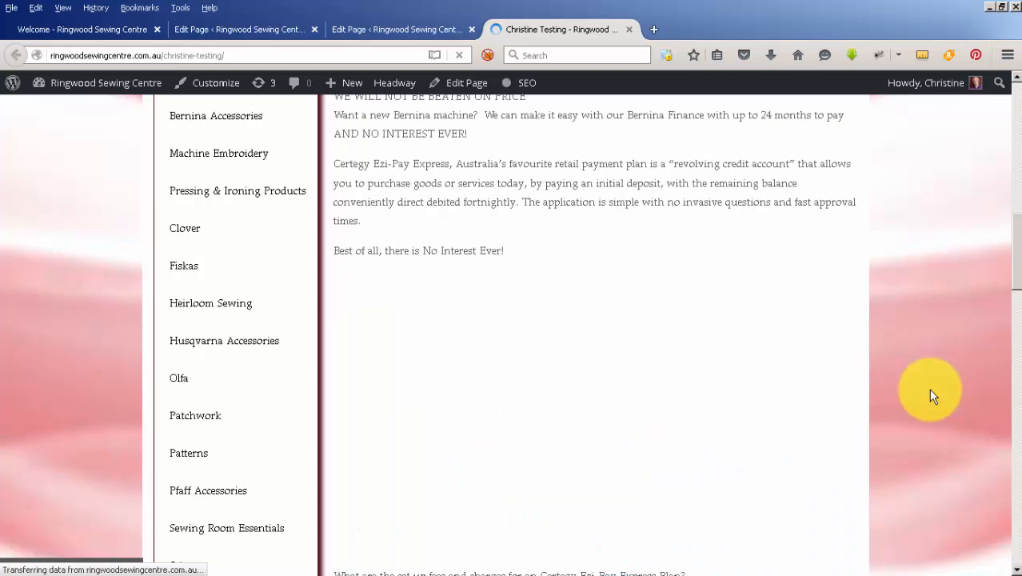
scroll(930, 389, "up", 3)
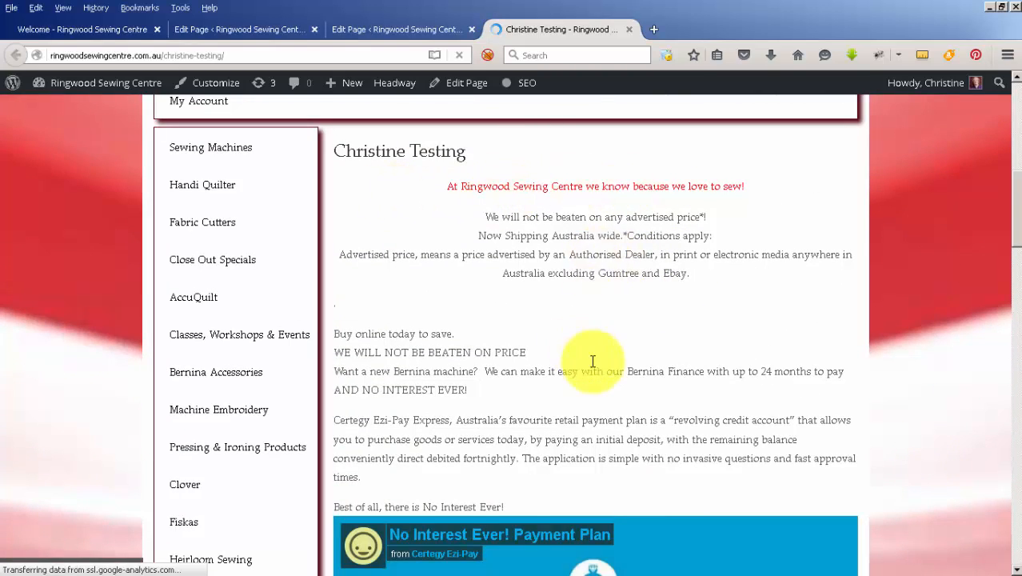
scroll(592, 364, "down", 2)
scroll(958, 359, "down", 5)
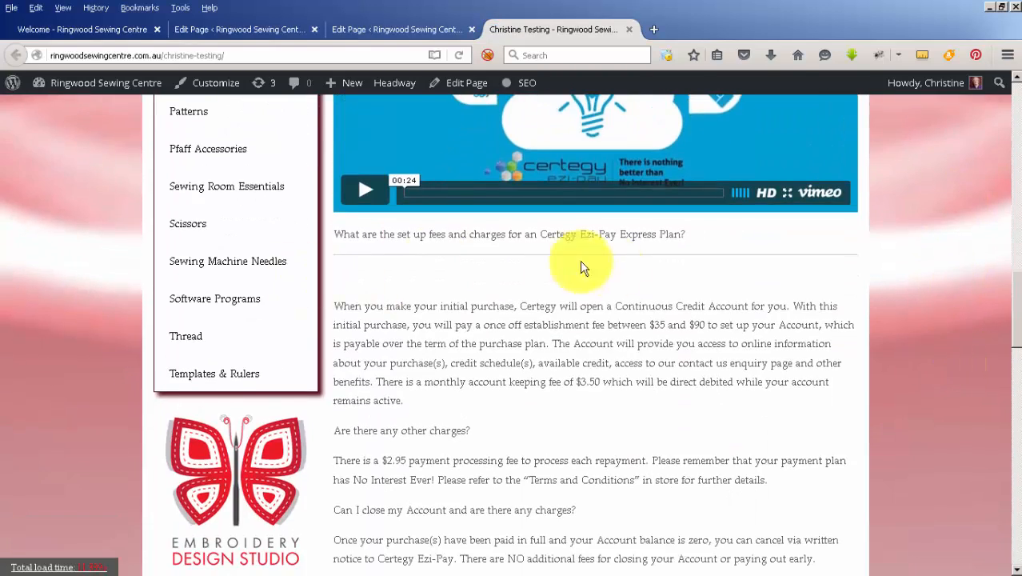
scroll(724, 416, "up", 3)
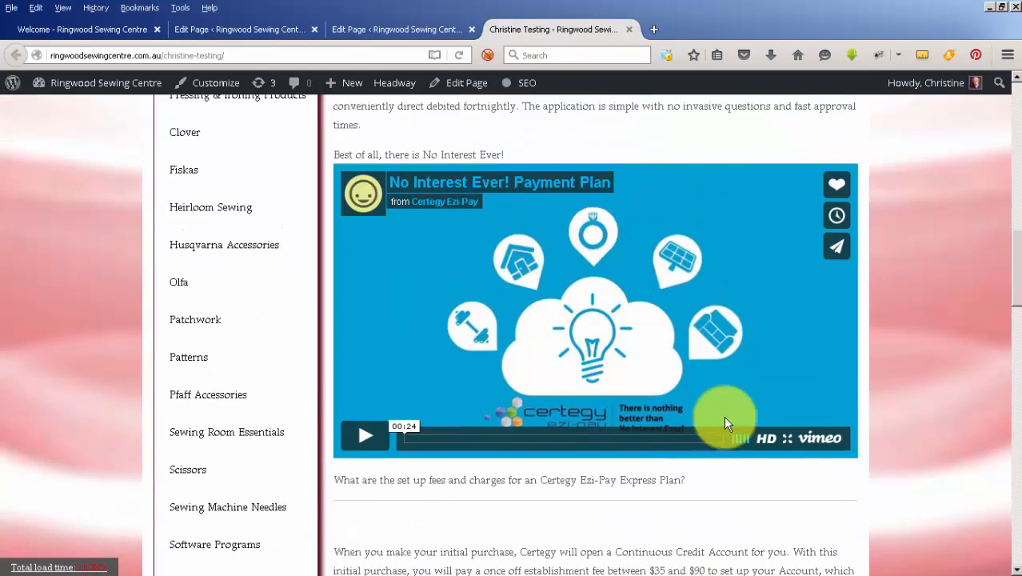
scroll(910, 389, "up", 4)
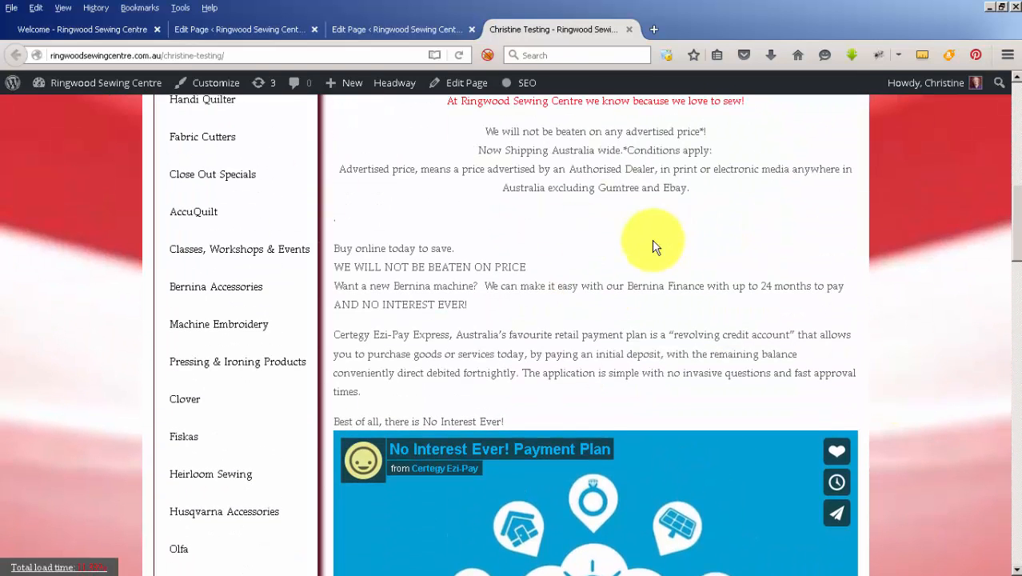
scroll(663, 249, "up", 1)
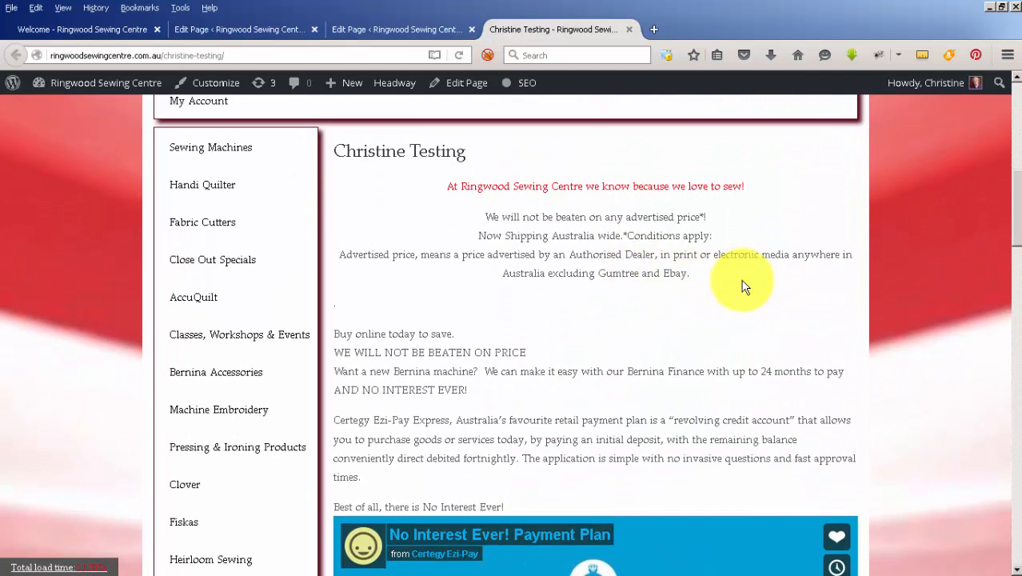
Copy the test page's entire HTML source from its text editor.
left_click(363, 28)
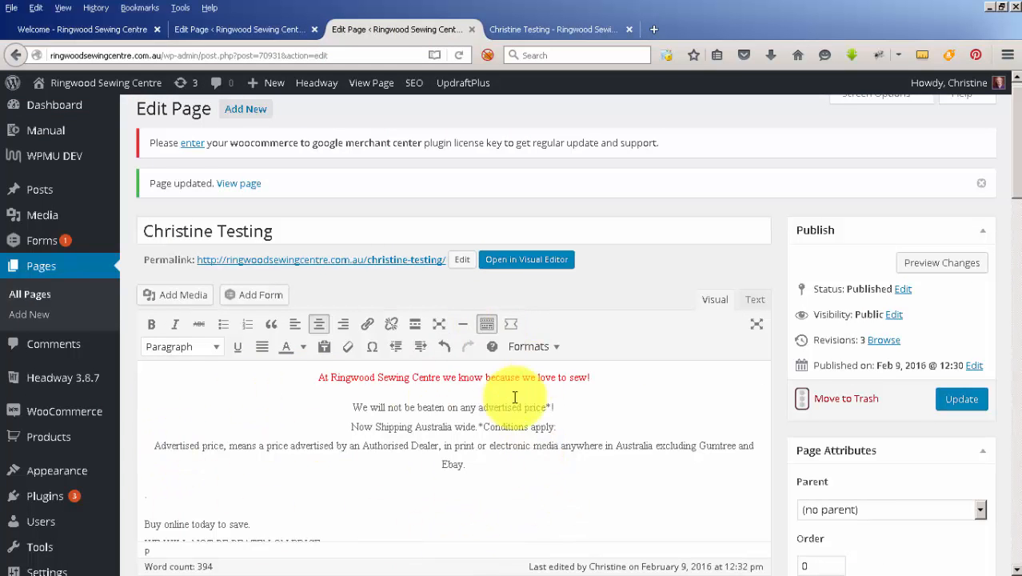
left_click(753, 305)
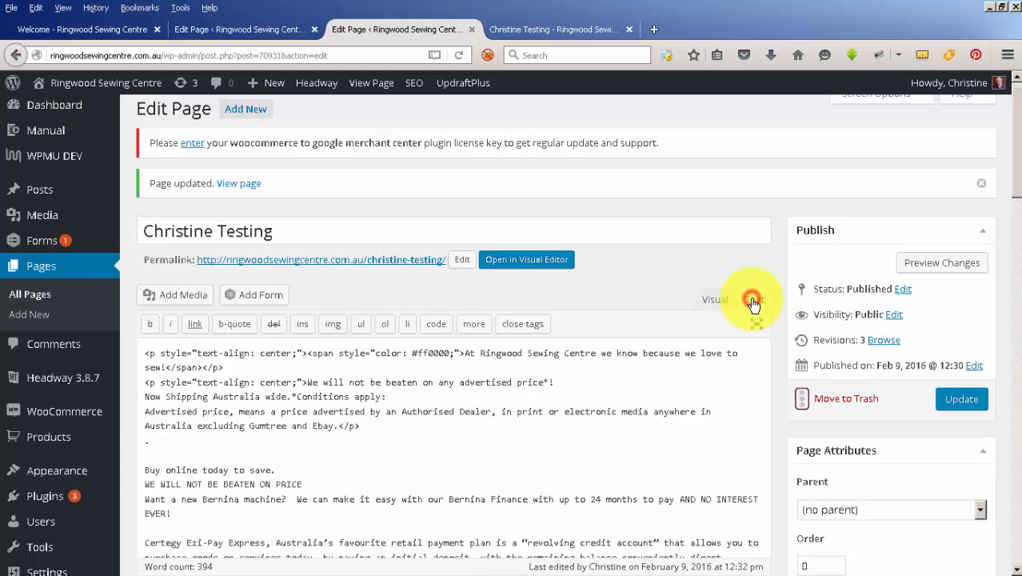
left_click(625, 386)
key("ctrl+a")
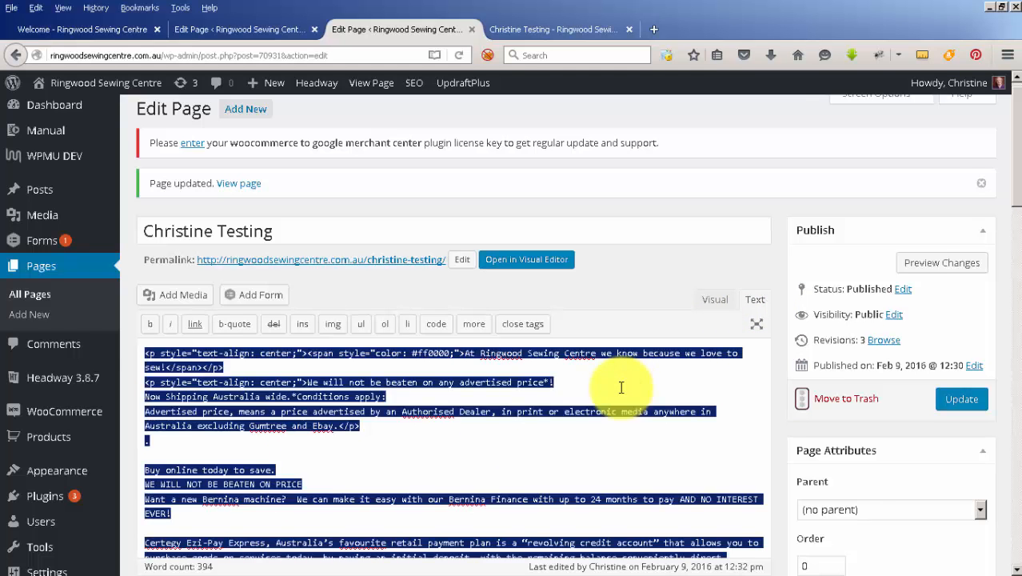
scroll(621, 387, "down", 5)
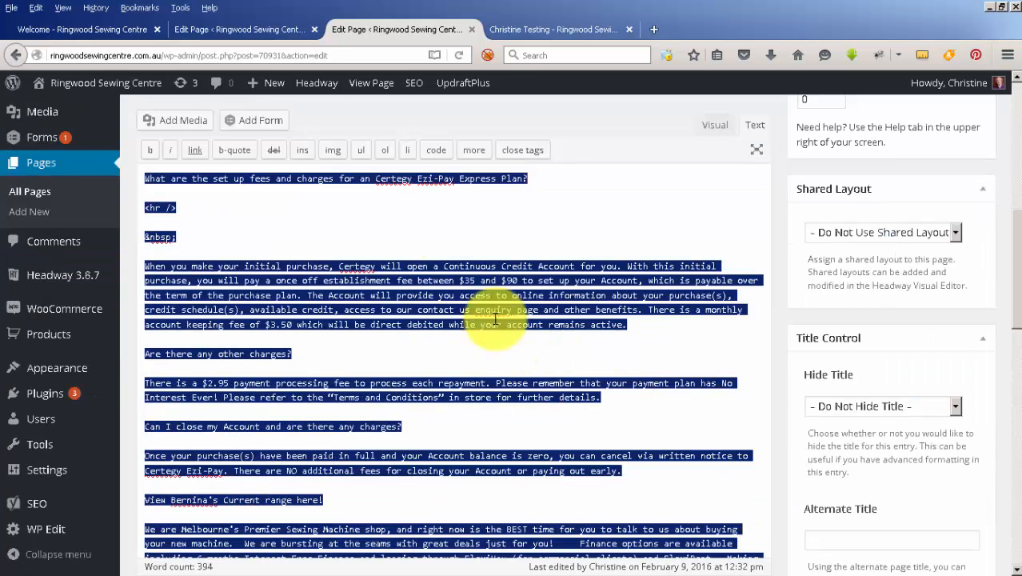
Replace the Welcome page's entire HTML source with the copied test page code and show the result in the visual editor.
left_click(217, 29)
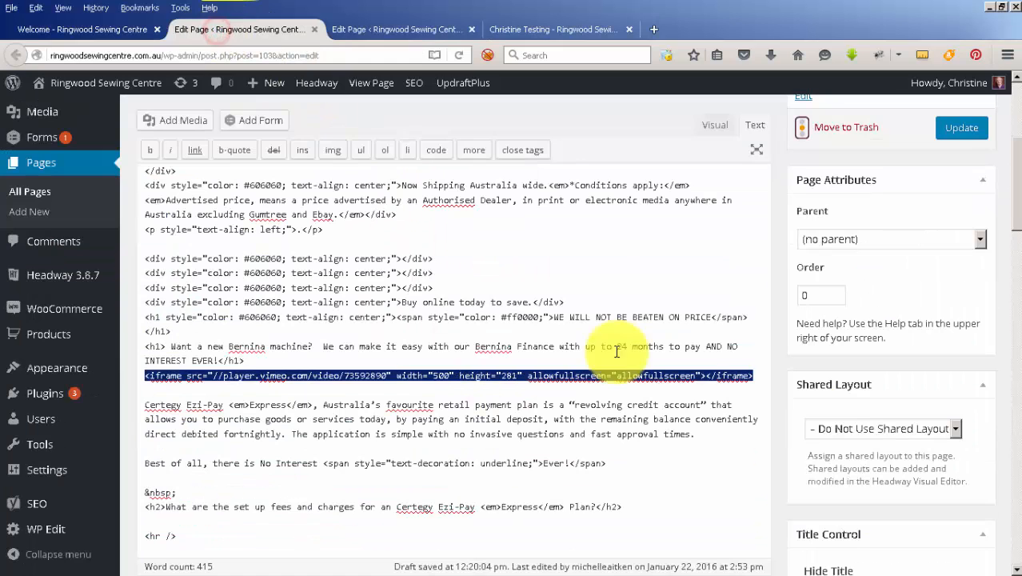
left_click(753, 128)
left_click(631, 277)
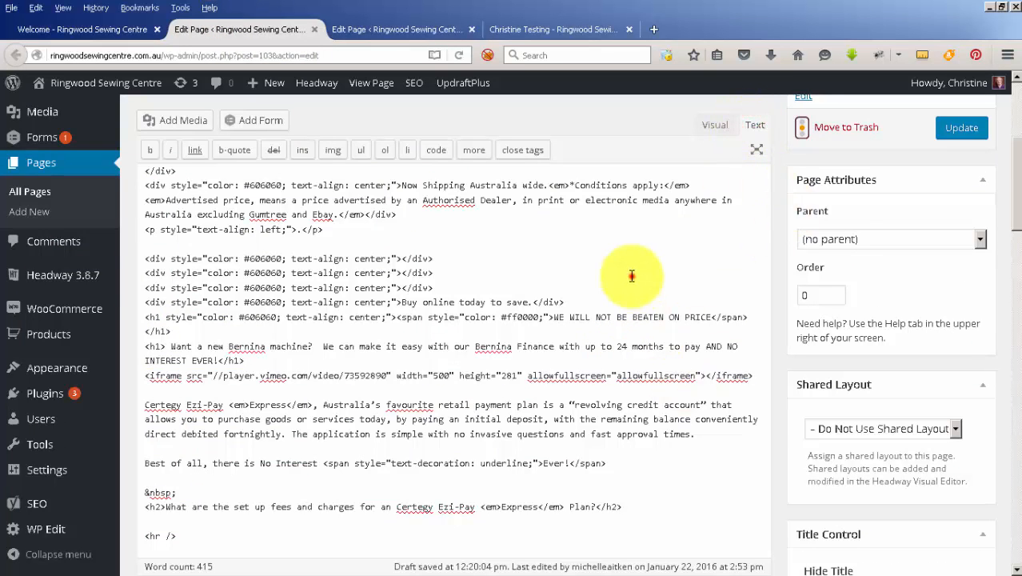
key("ctrl+a")
key("ctrl+v")
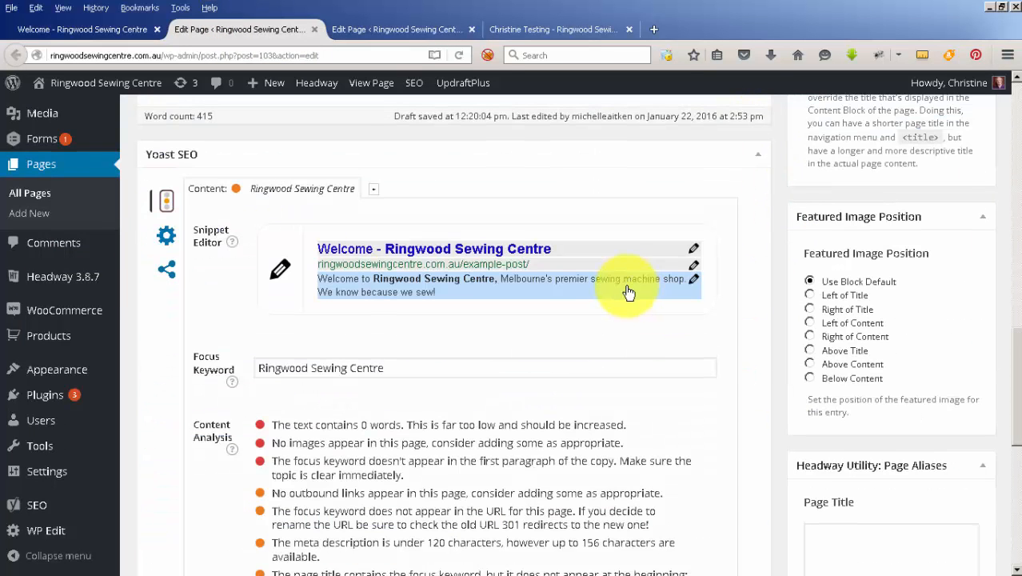
scroll(591, 340, "up", 5)
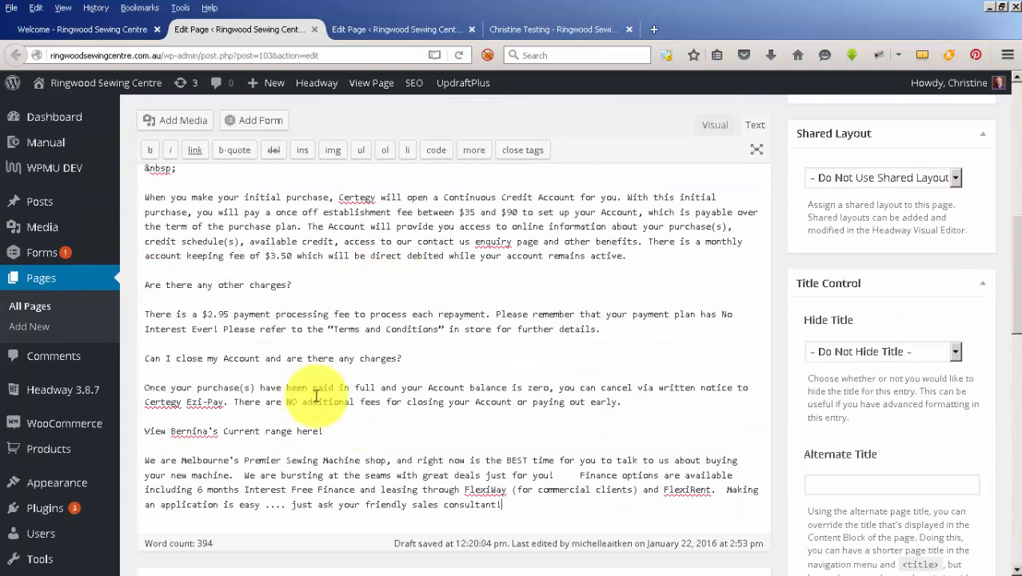
left_click(716, 125)
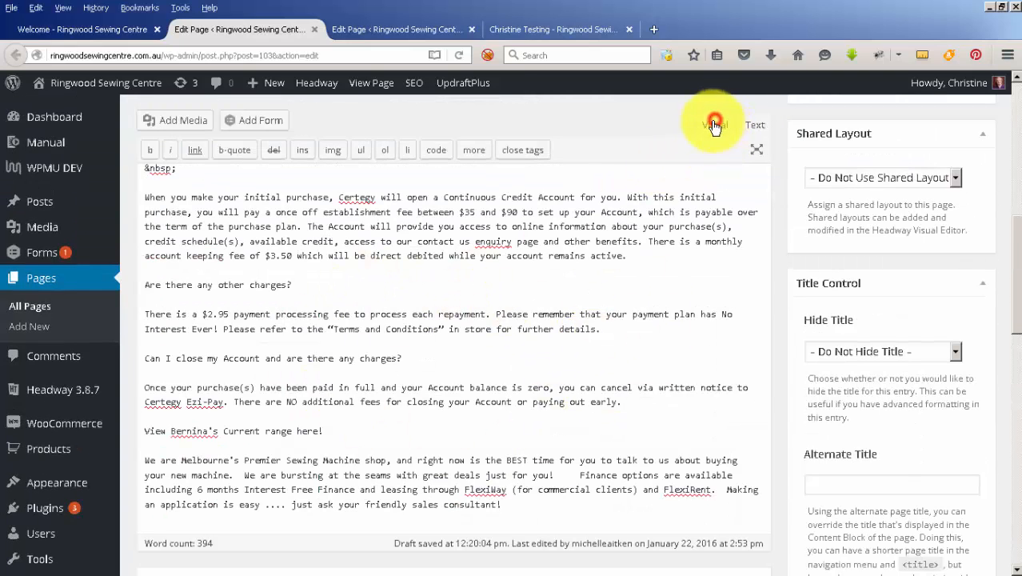
scroll(691, 342, "up", 5)
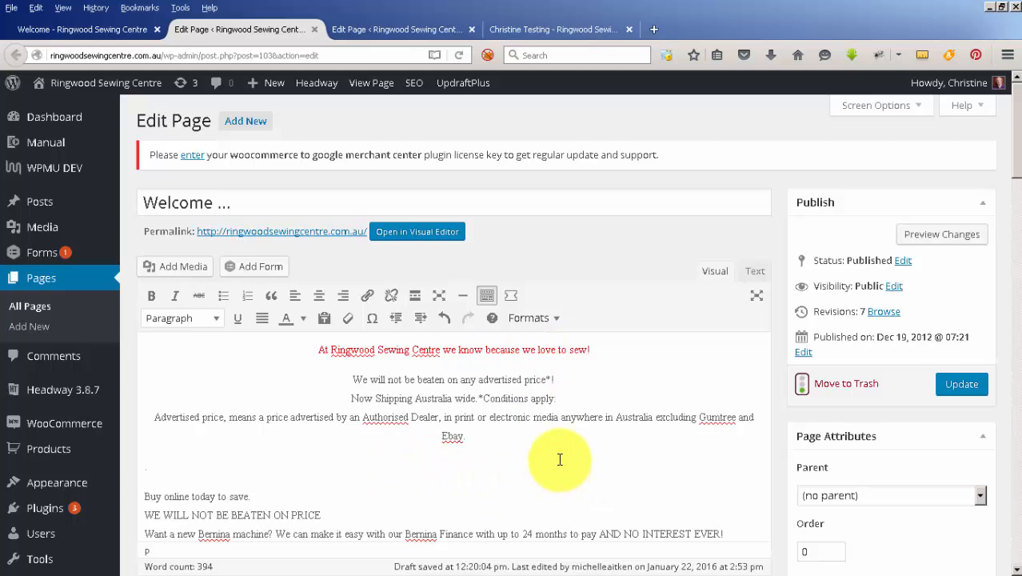
left_click(957, 387)
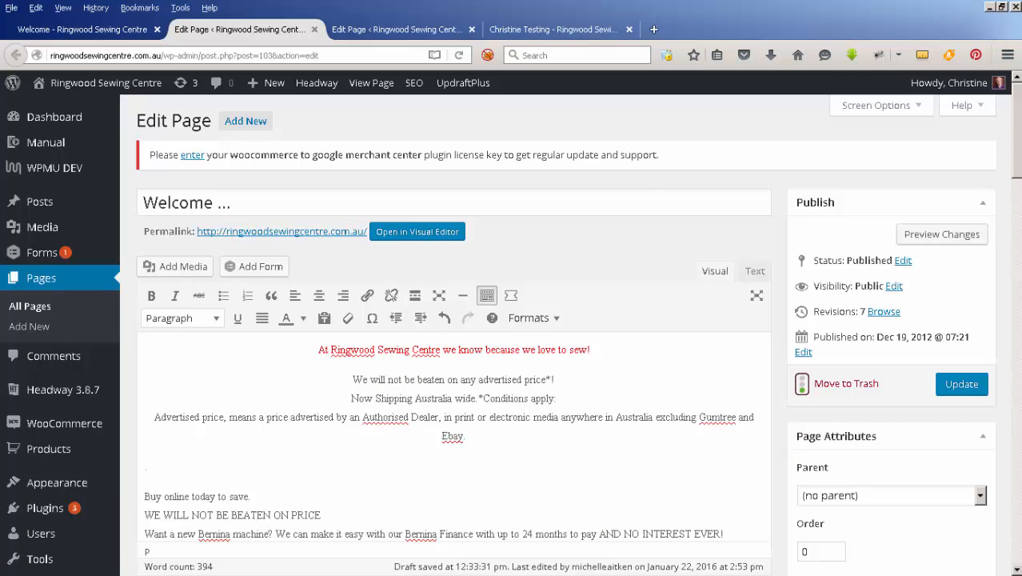
Review the plain-text copy in Notepad and the test page's formatted content and video placeholder in the visual editor.
key("alt+Tab")
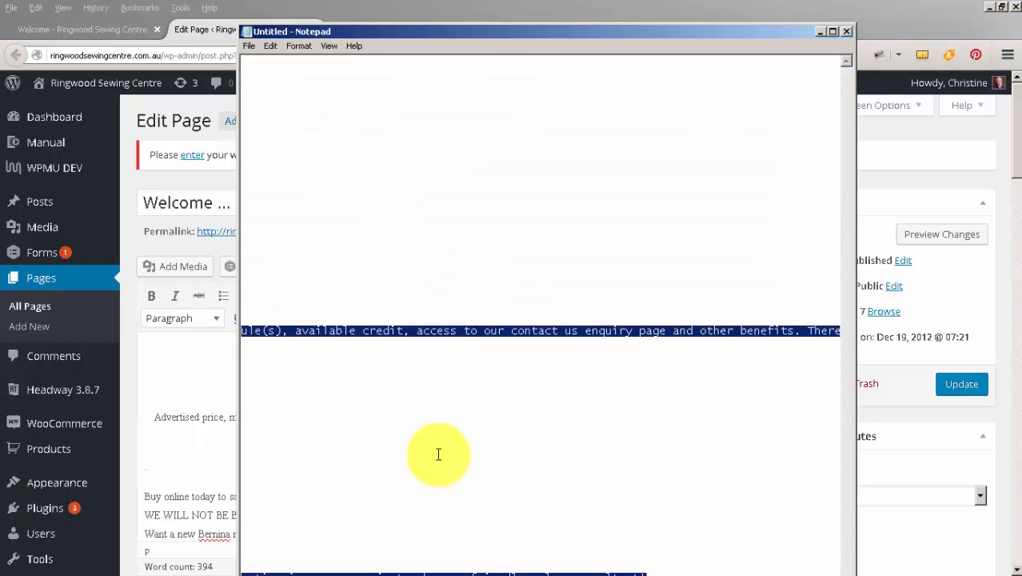
left_click(125, 152)
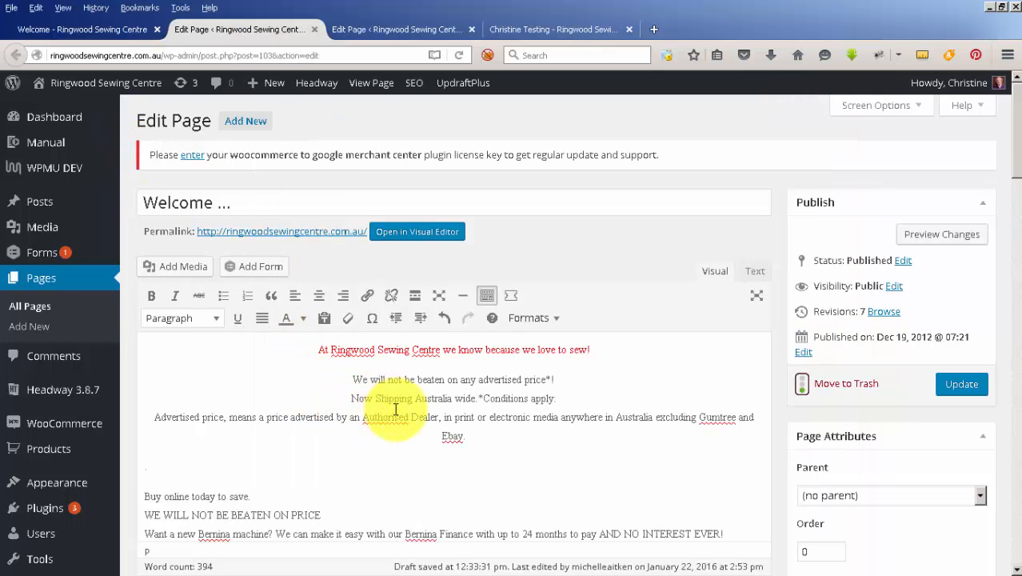
left_click(384, 29)
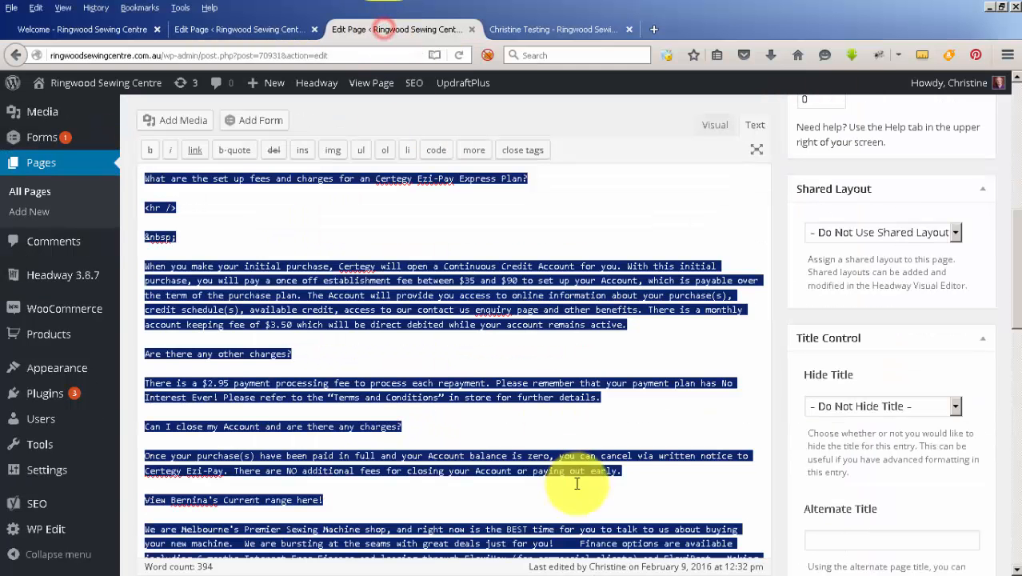
left_click(705, 120)
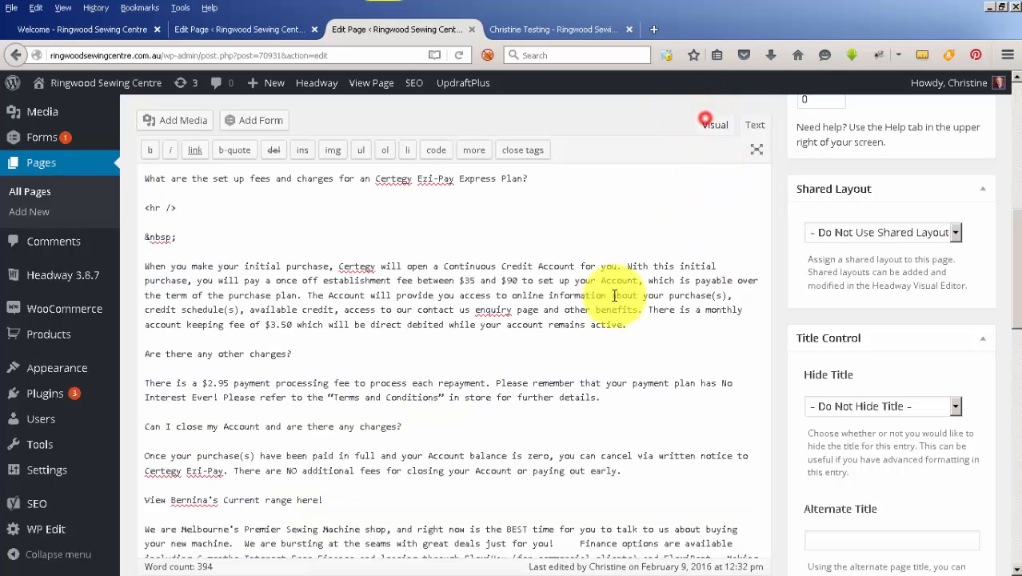
scroll(719, 329, "up", 10)
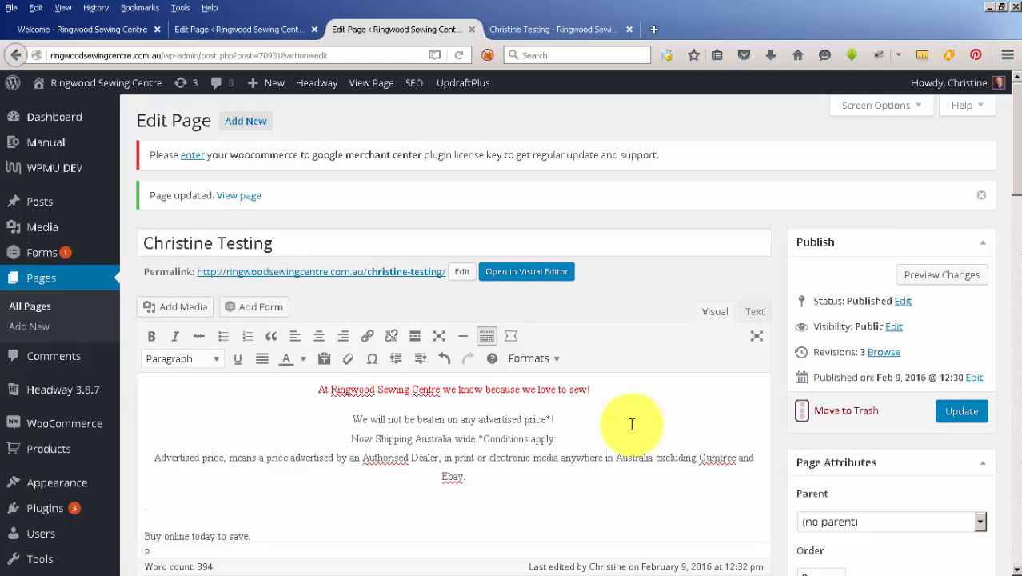
scroll(632, 424, "down", 3)
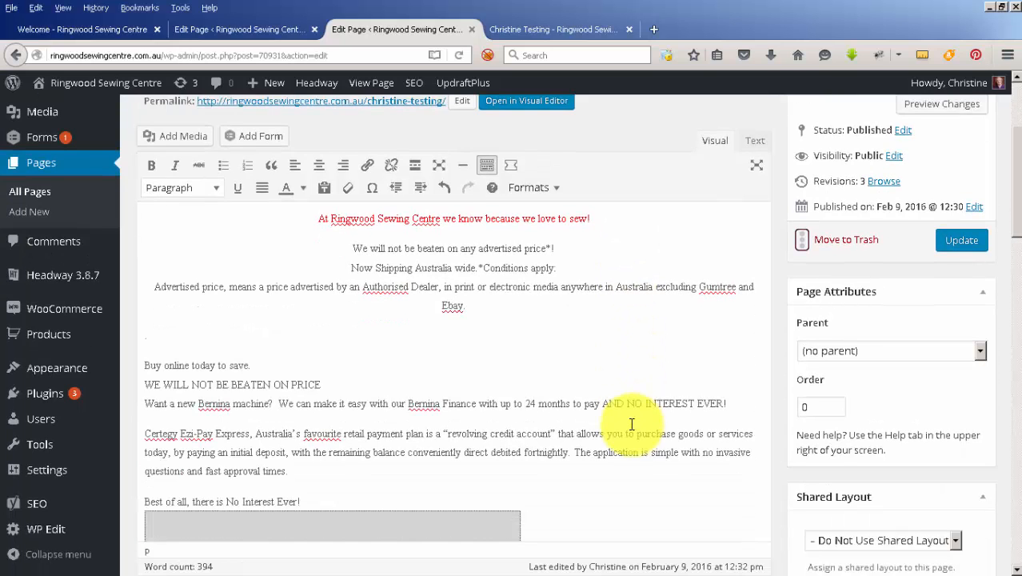
scroll(632, 424, "down", 2)
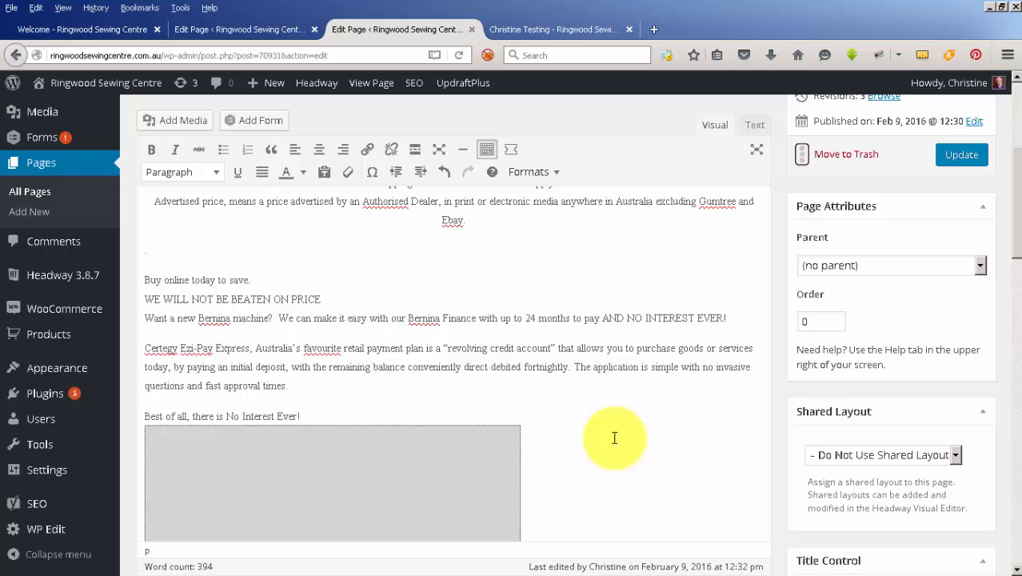
scroll(614, 437, "up", 6)
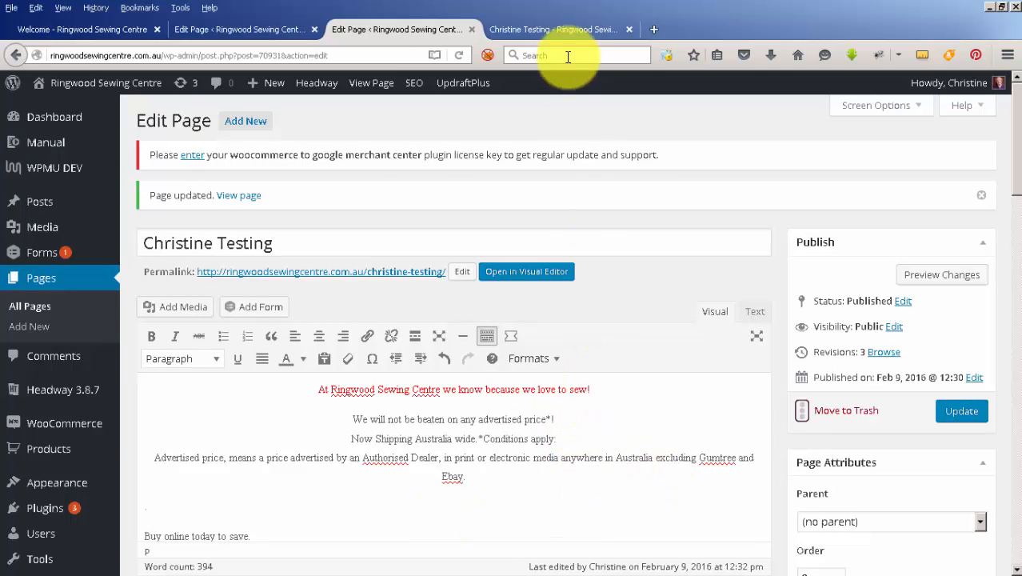
Check the published test page, and compare the HTML source of the test page with that of the Welcome page.
left_click(567, 33)
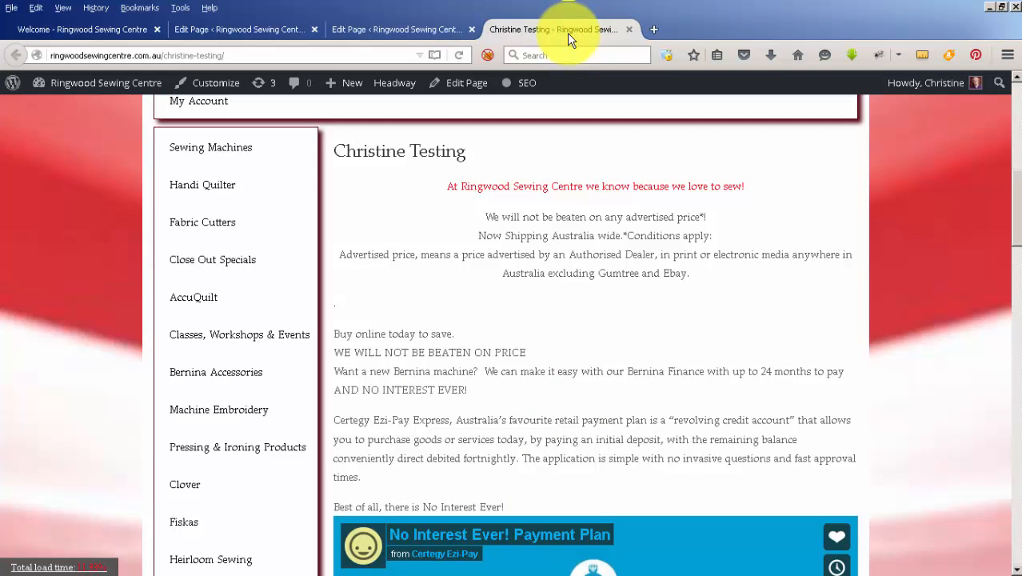
left_click(388, 28)
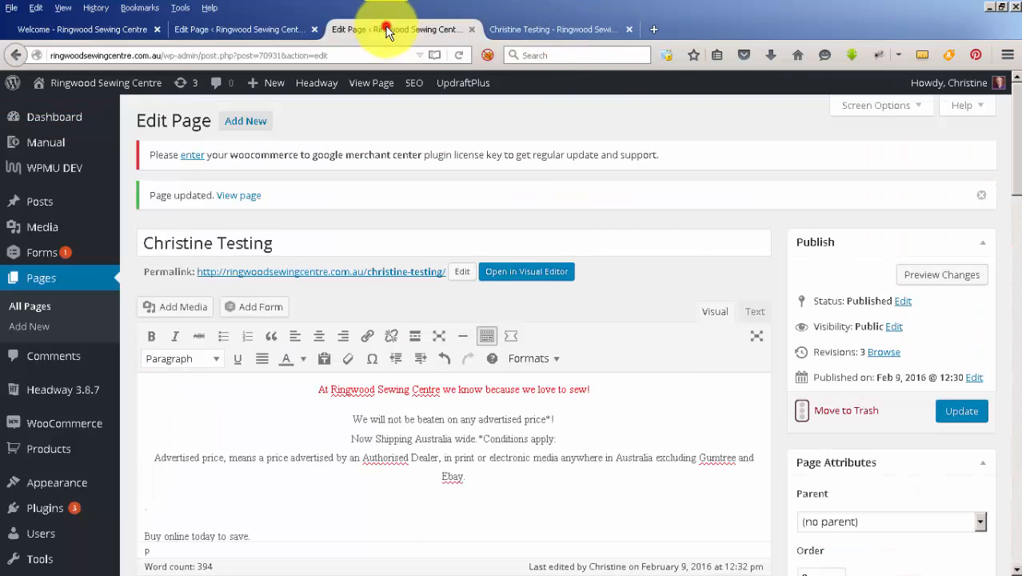
left_click(755, 312)
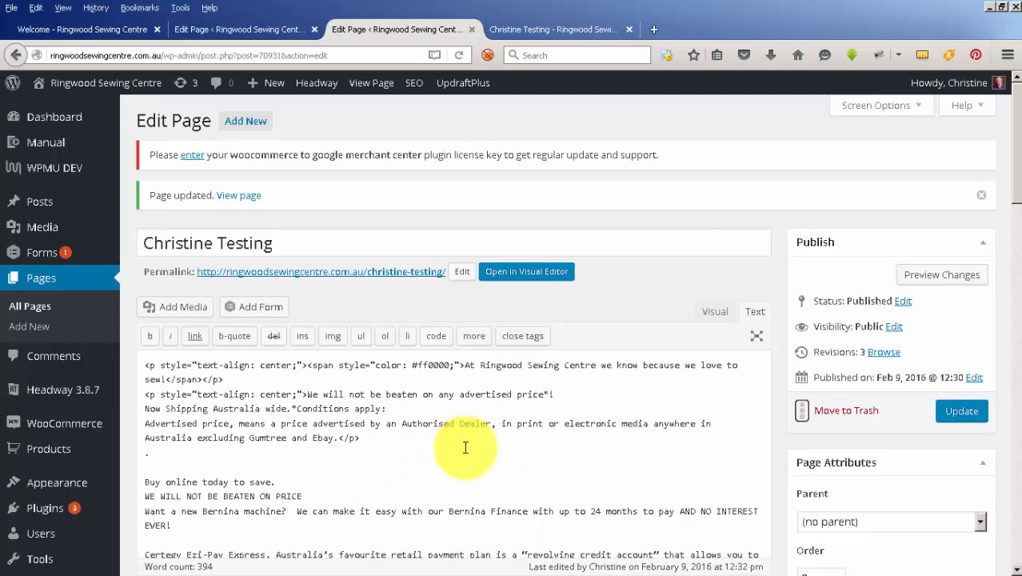
left_click(214, 31)
left_click(753, 270)
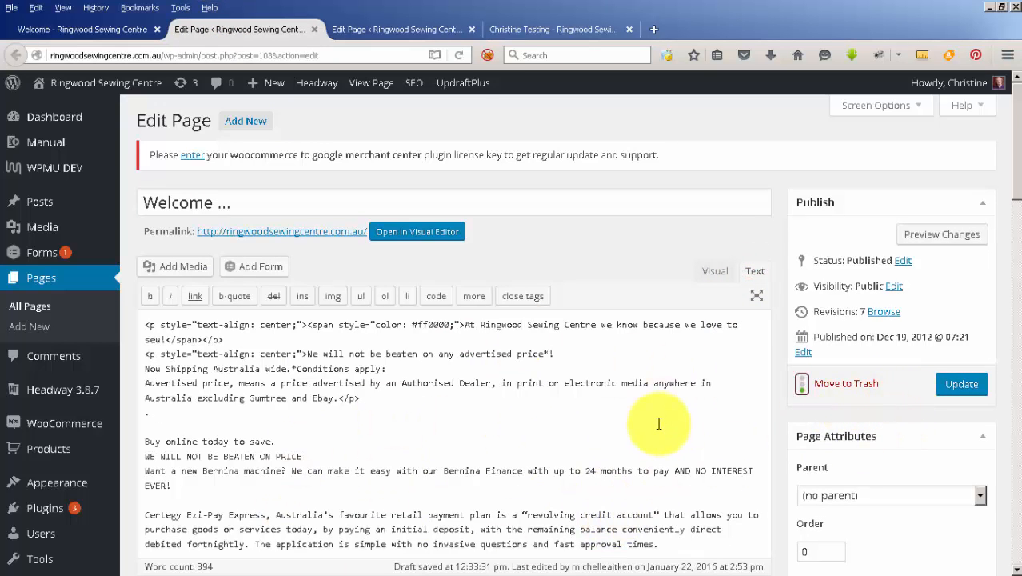
Return to the test page's editor and open the list of all the site's pages from there.
left_click(388, 32)
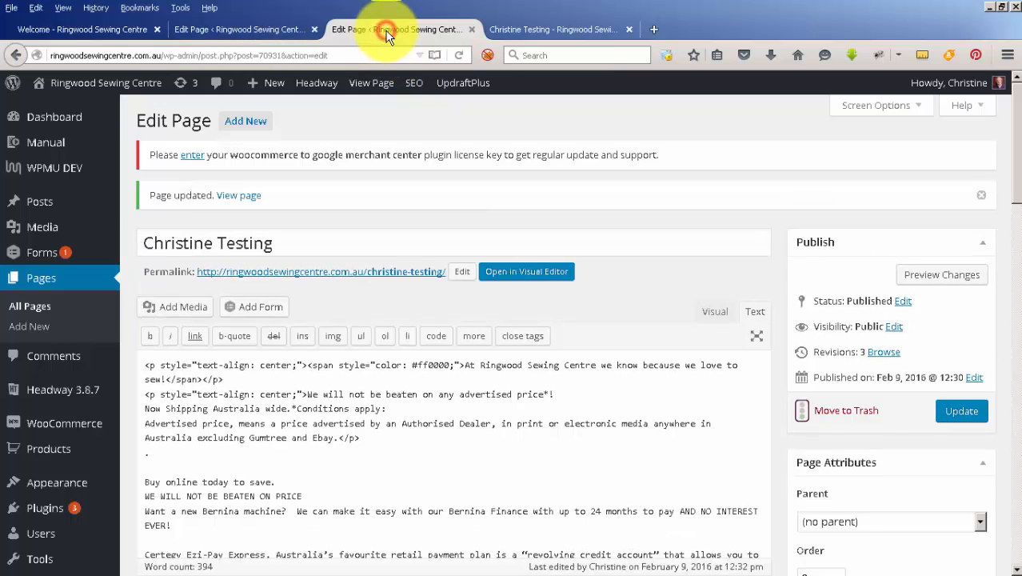
left_click(30, 306)
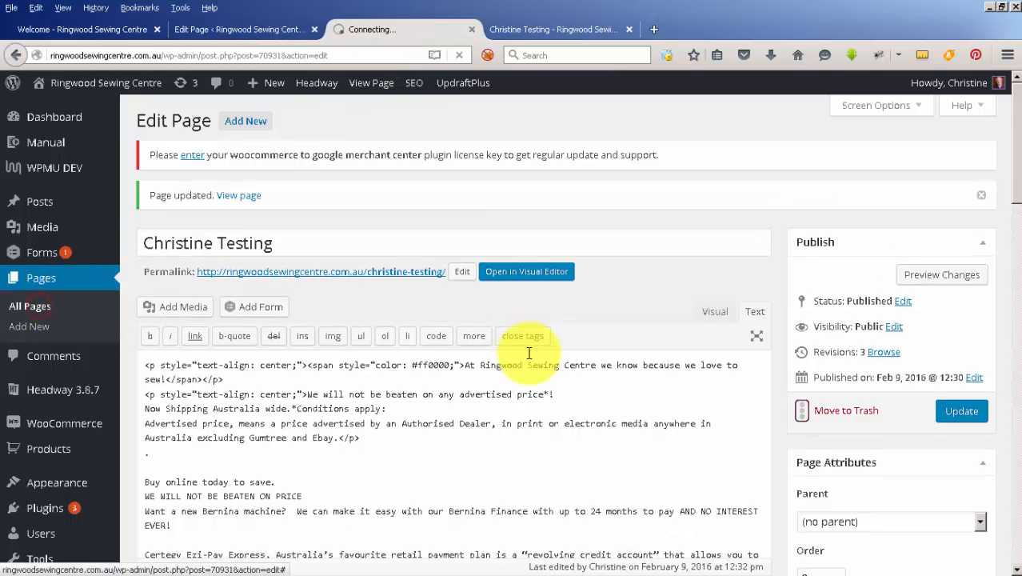